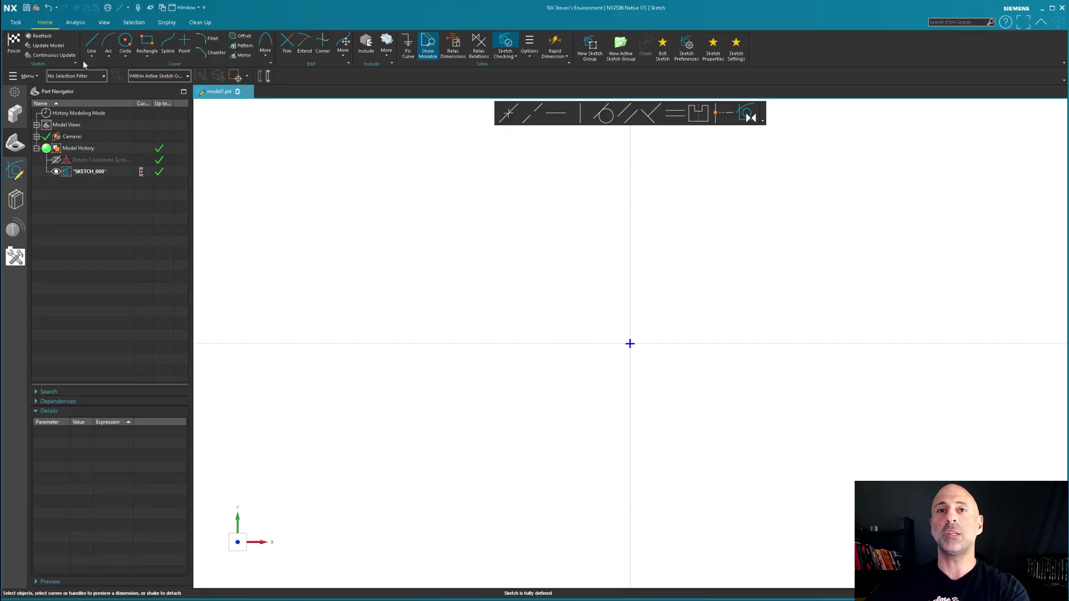
Browse the Line, Arc, Circle and Rectangle variant lists, ending with the rectangle options shown.
click(93, 57)
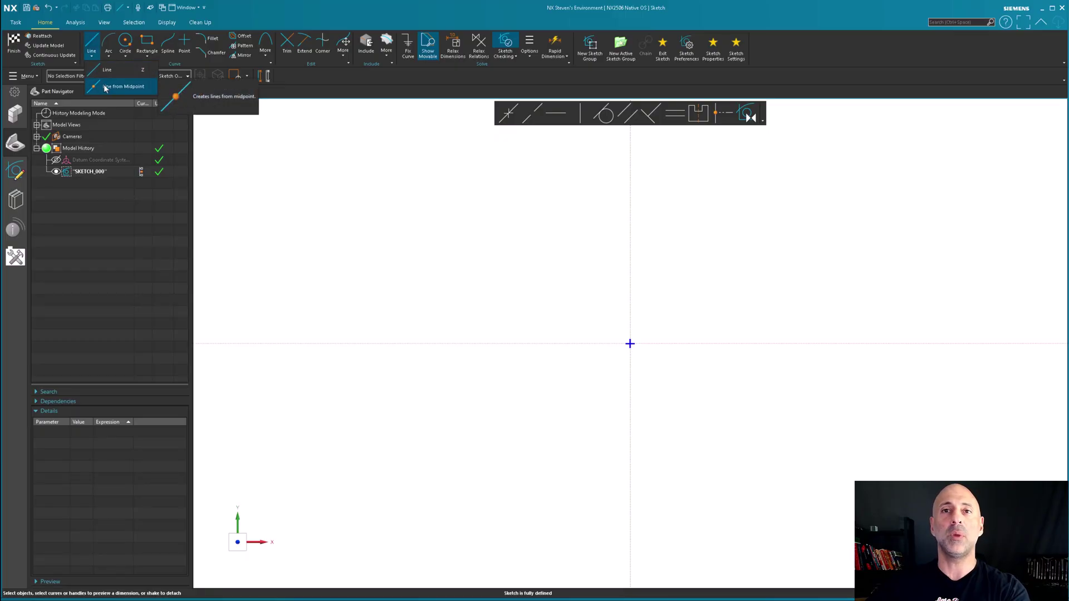
click(93, 57)
click(109, 58)
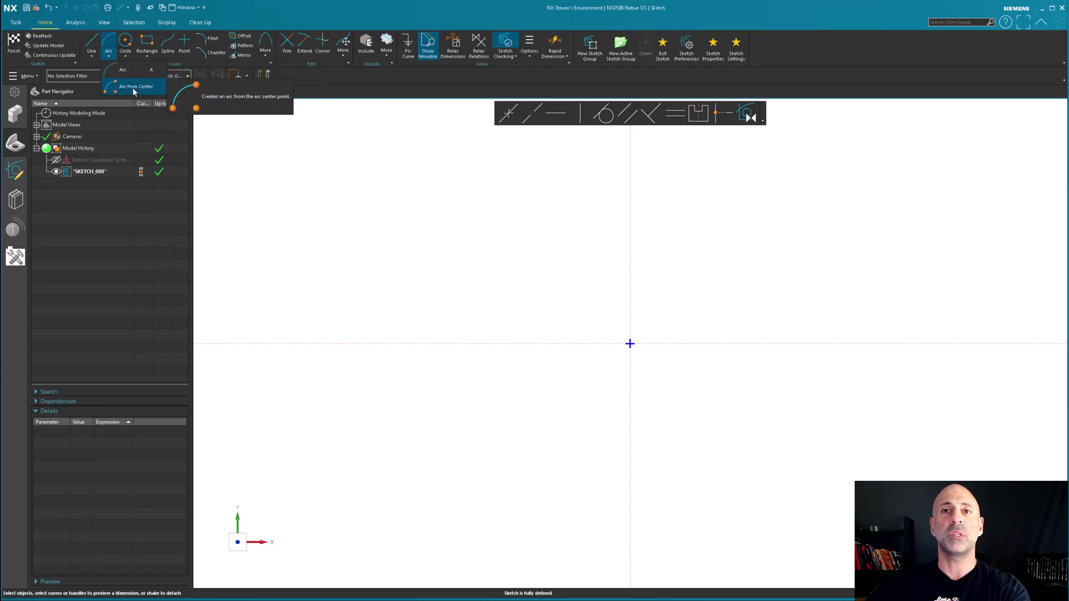
click(127, 60)
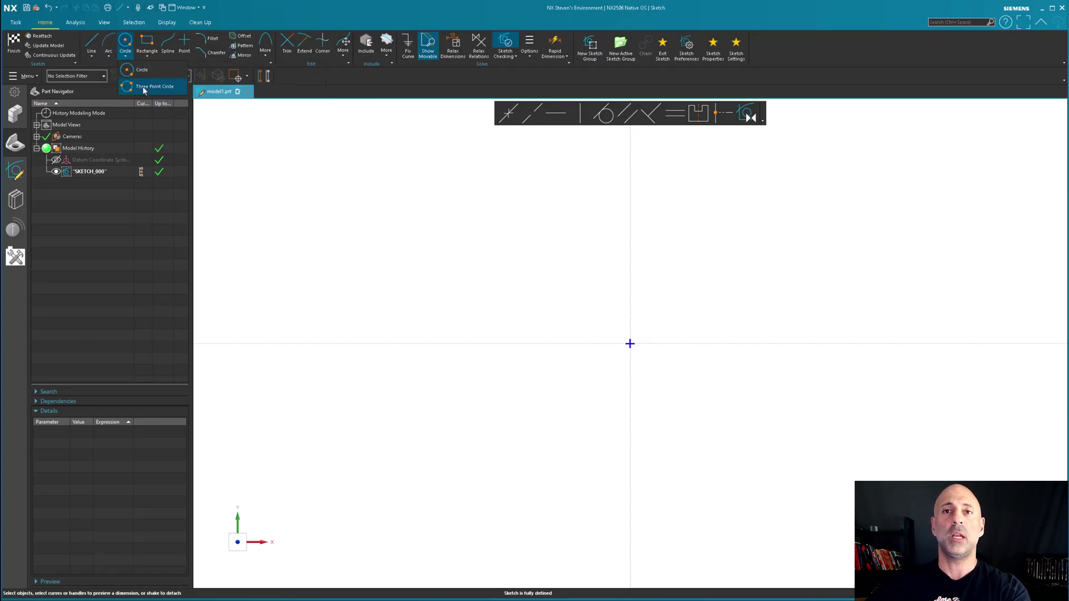
click(147, 56)
click(150, 58)
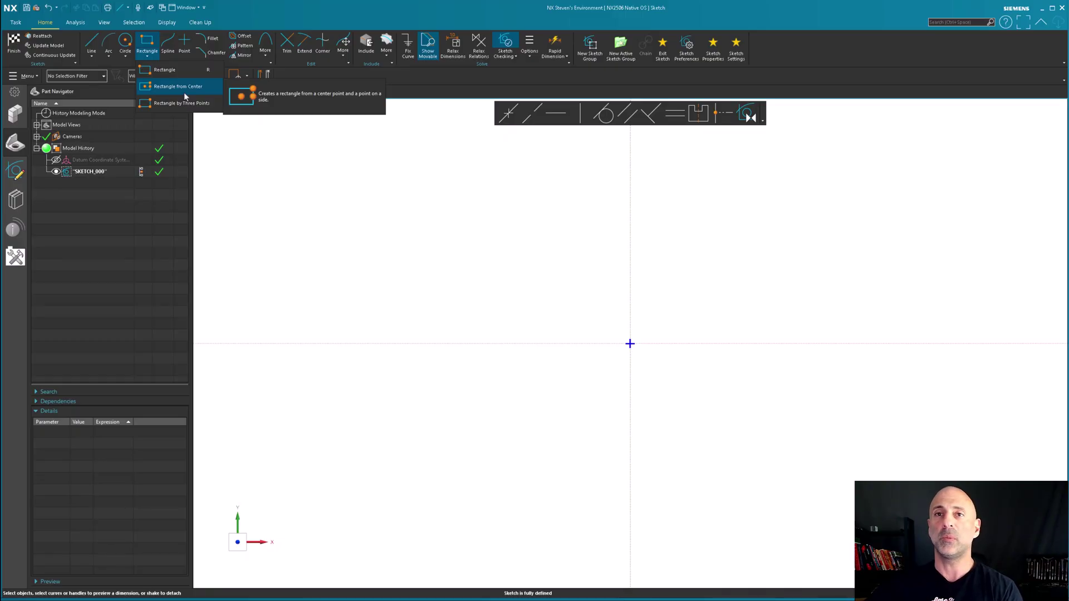
Try Rectangle from Center, cancel it, and start the Line tool with length 100 and angle 25.
click(184, 92)
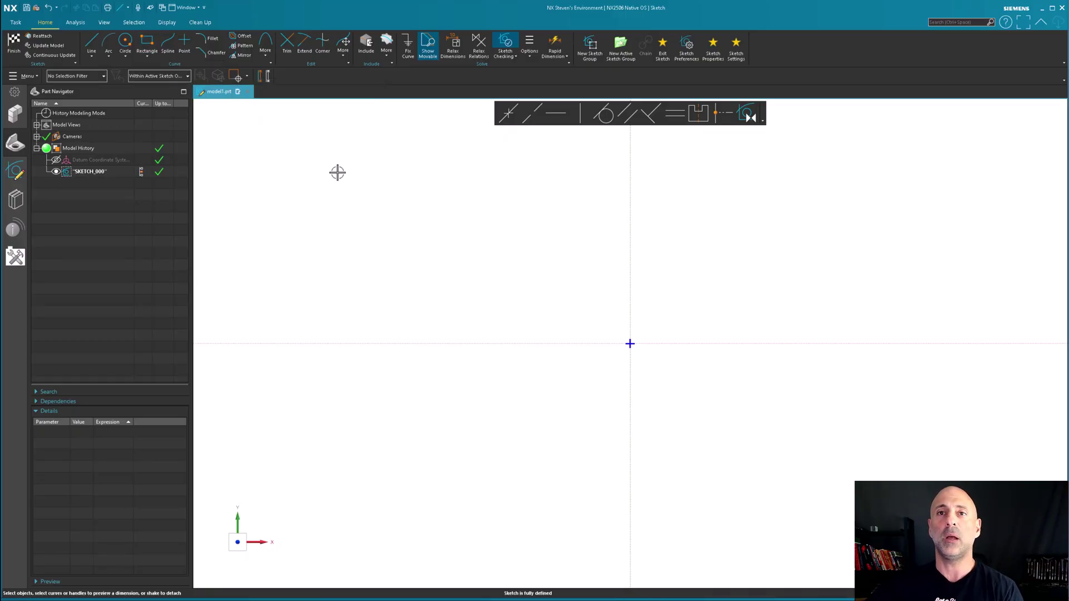
click(149, 56)
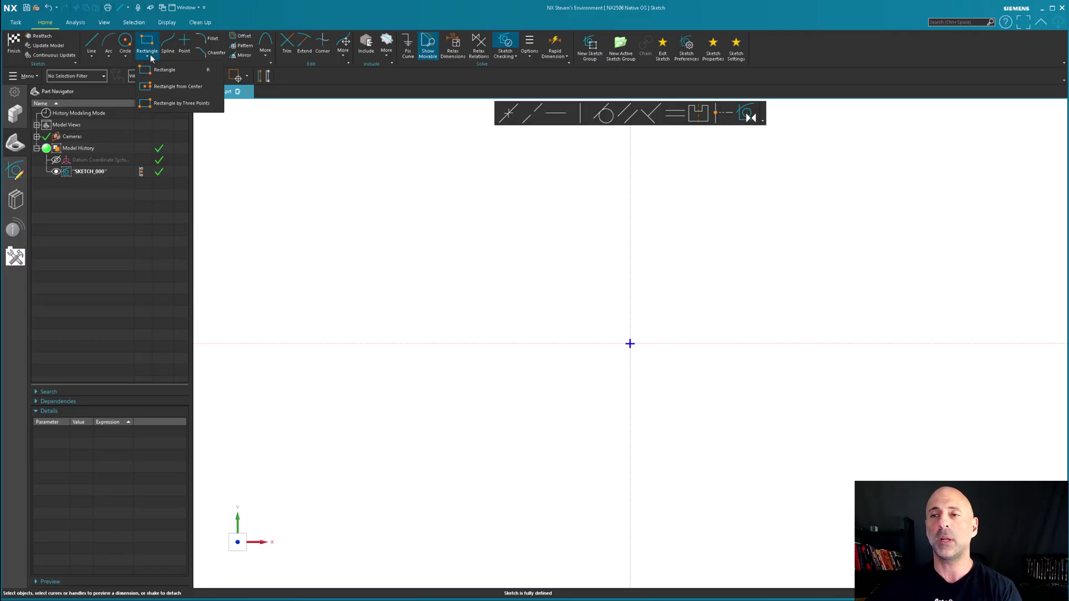
click(162, 86)
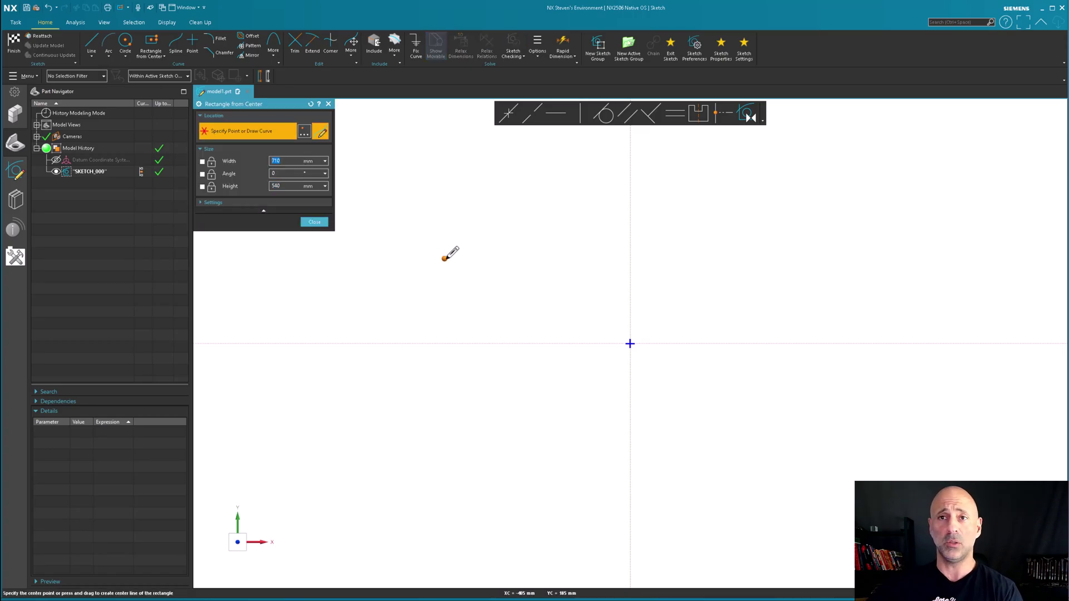
click(329, 104)
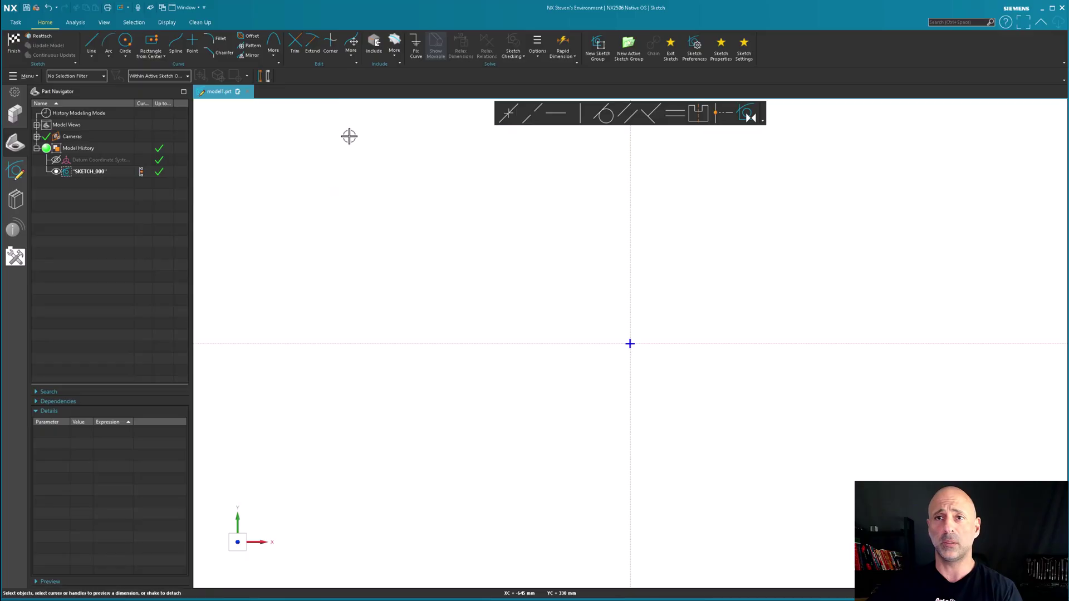
click(90, 45)
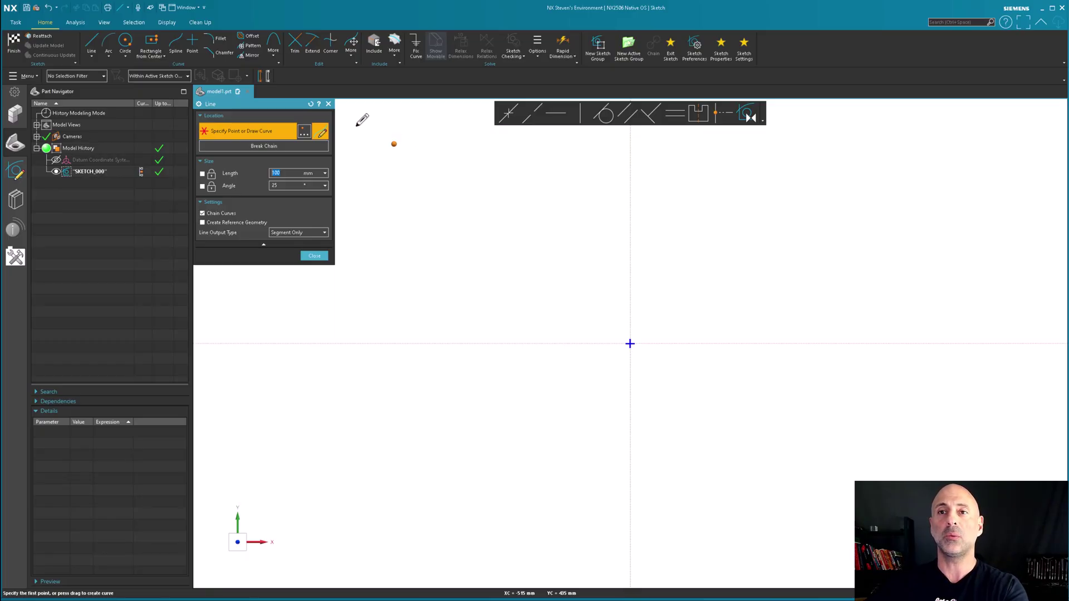
click(299, 132)
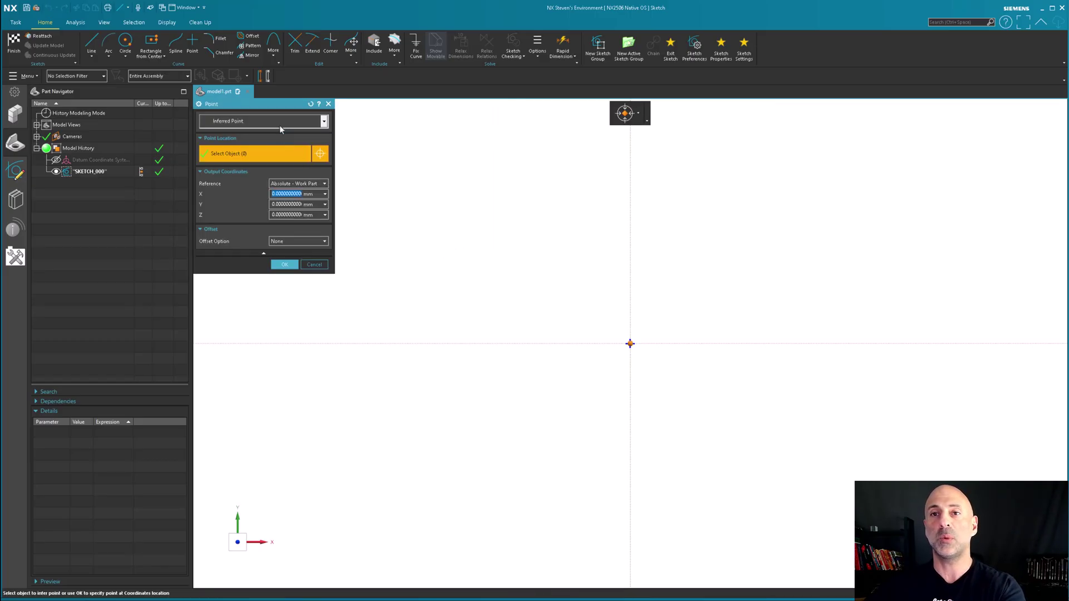
click(279, 124)
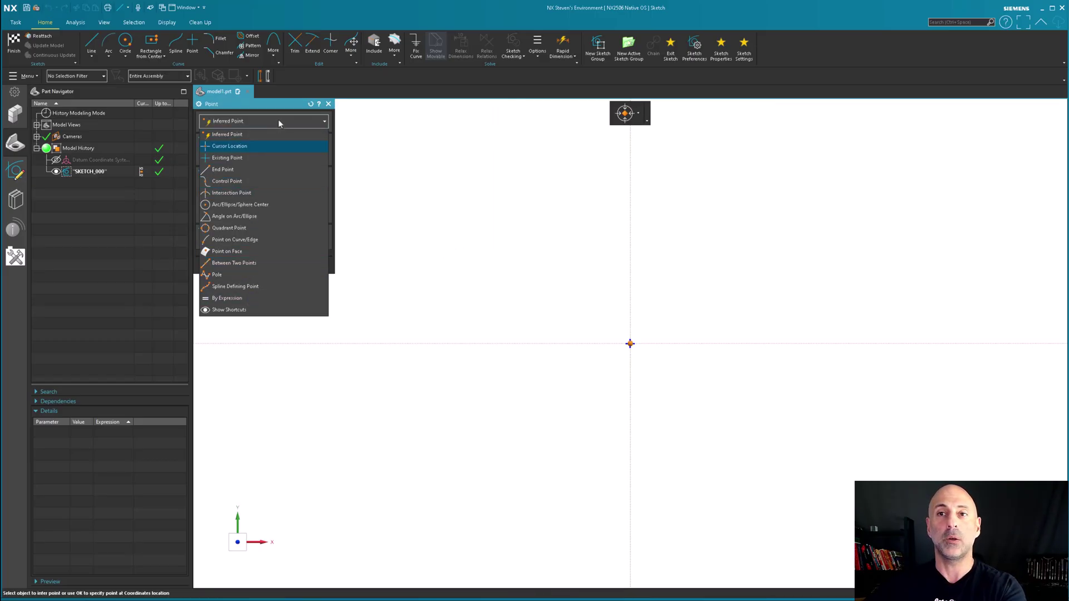
click(278, 121)
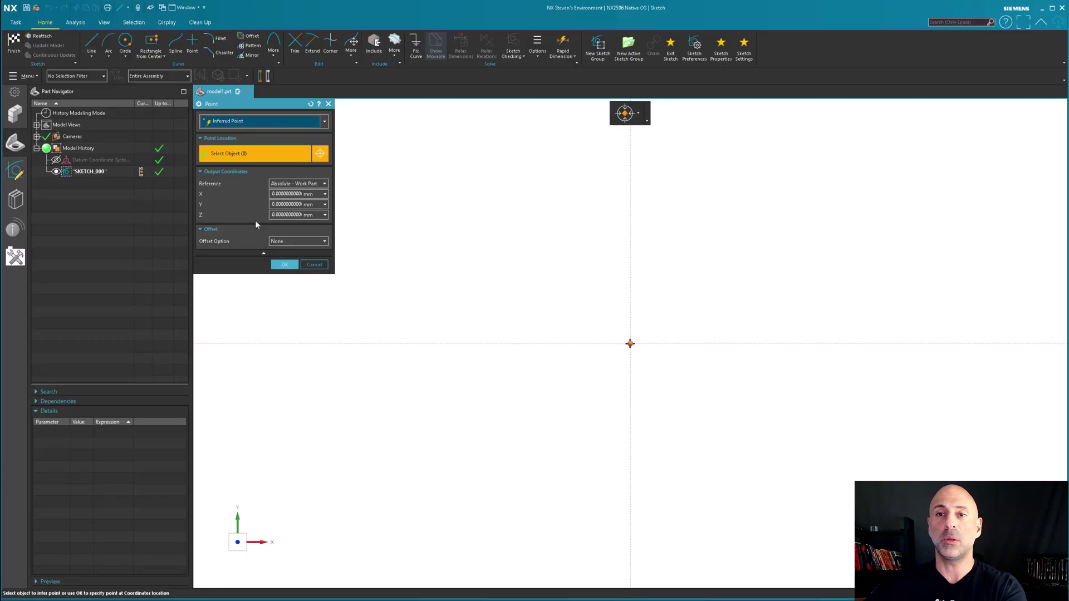
click(314, 264)
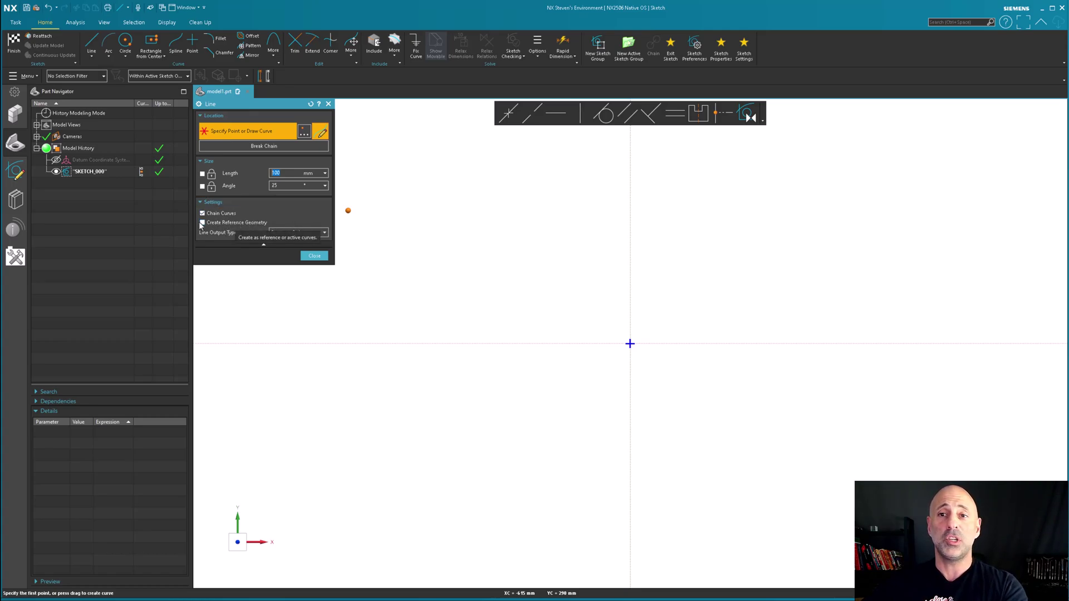
Test a reference-geometry line start, revert to solid lines, cancel it, and restart the Line tool.
click(244, 223)
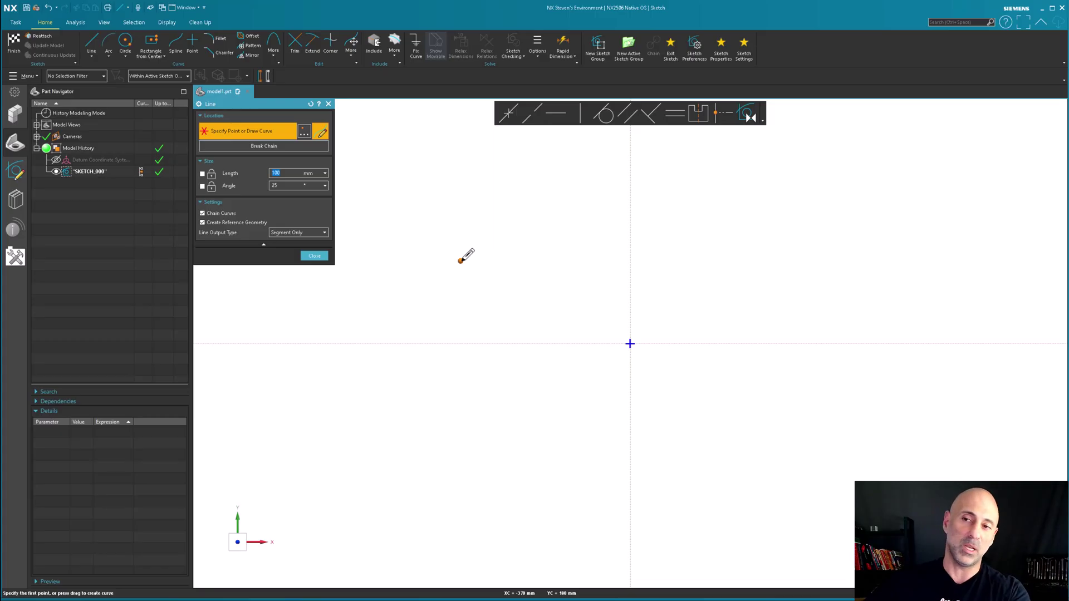
click(461, 261)
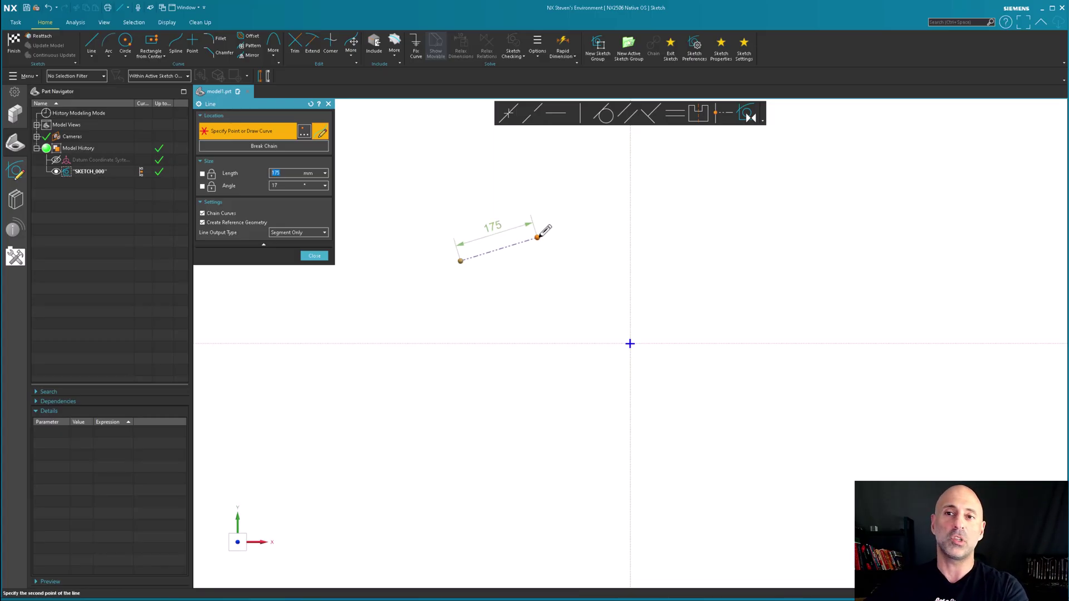
click(249, 223)
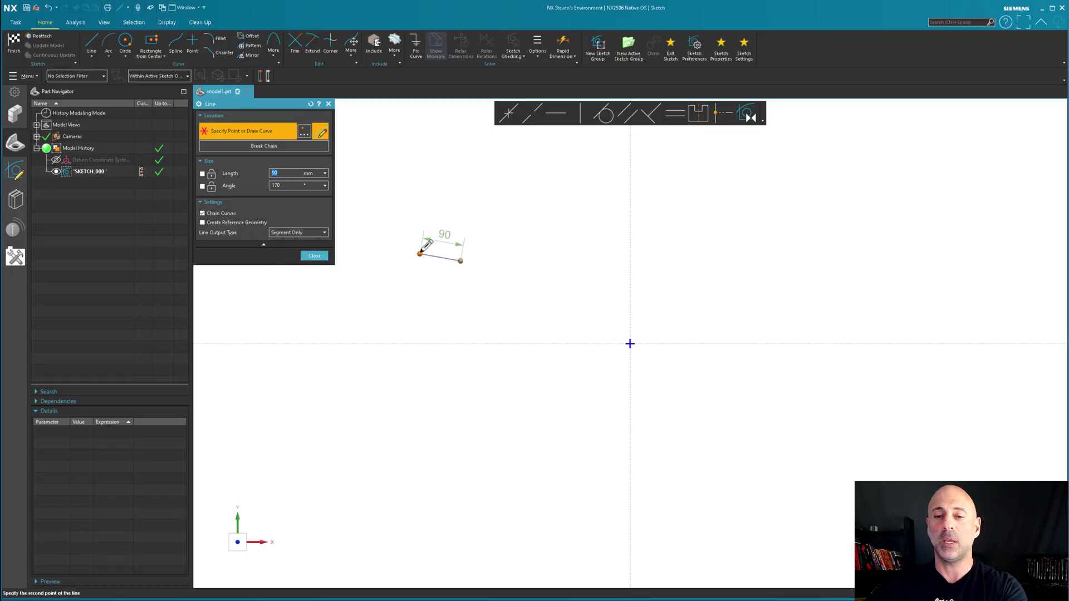
key(Escape)
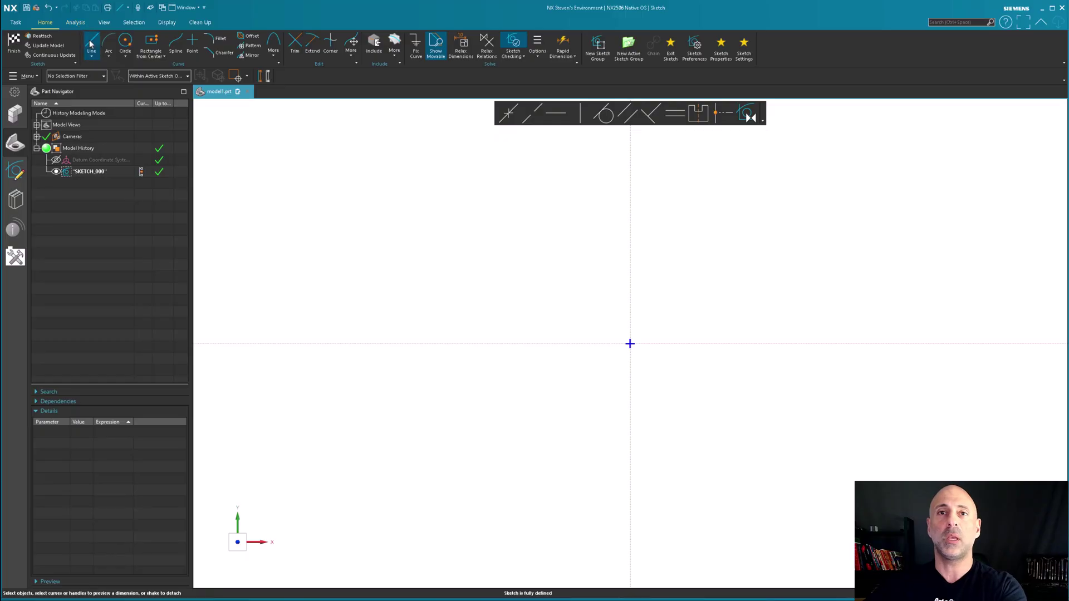
click(91, 44)
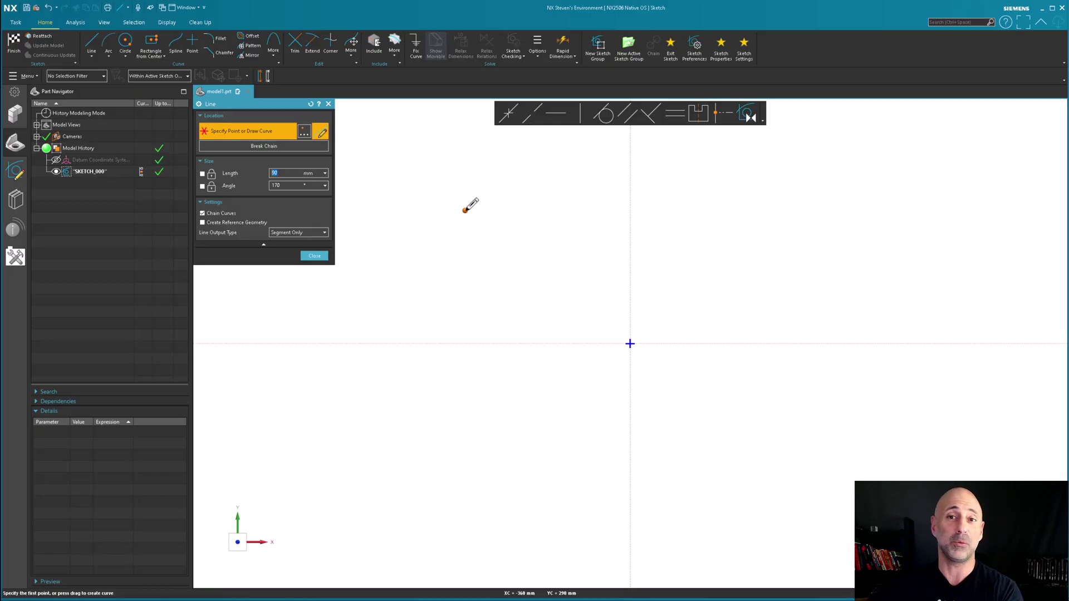
Start the top edge at the upper-left point, locked horizontal and previewing 295 mm.
click(463, 227)
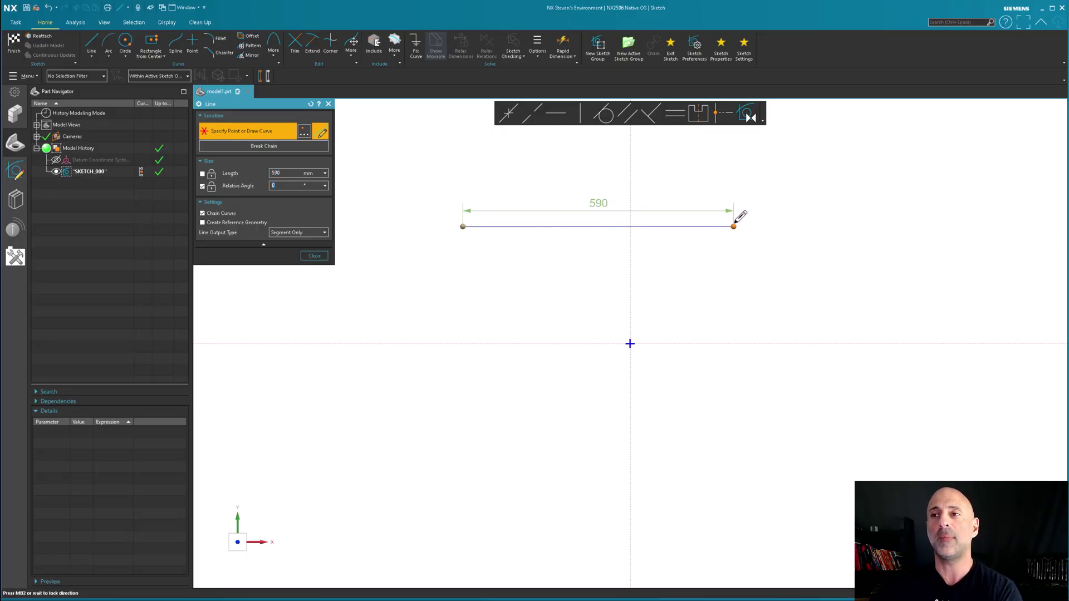
mouse_move(735, 219)
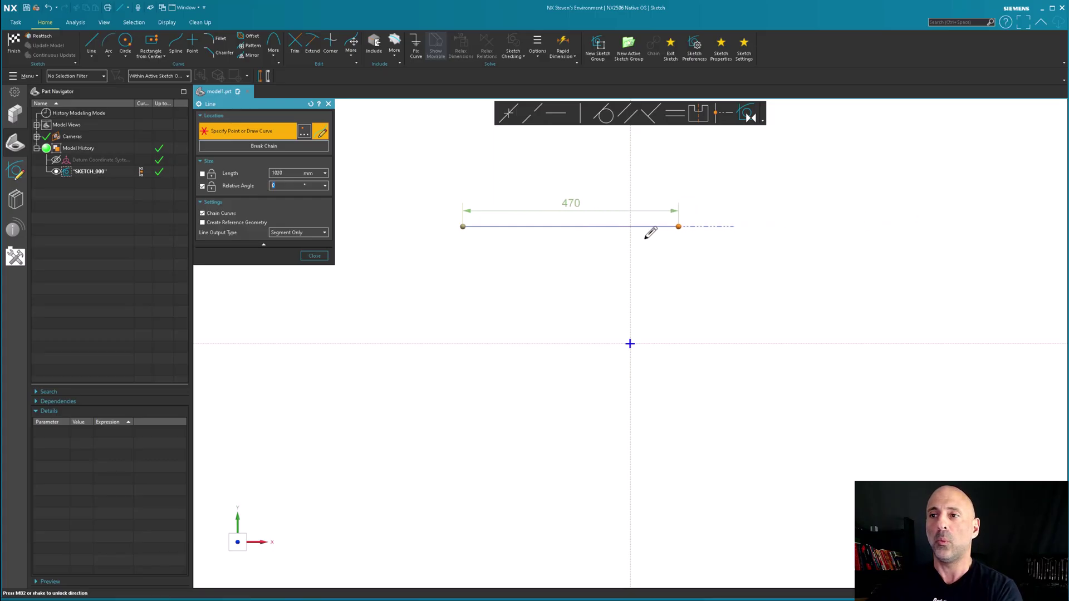
Finish the 295 mm top edge and draw the 210 mm right edge down to the bottom.
click(598, 226)
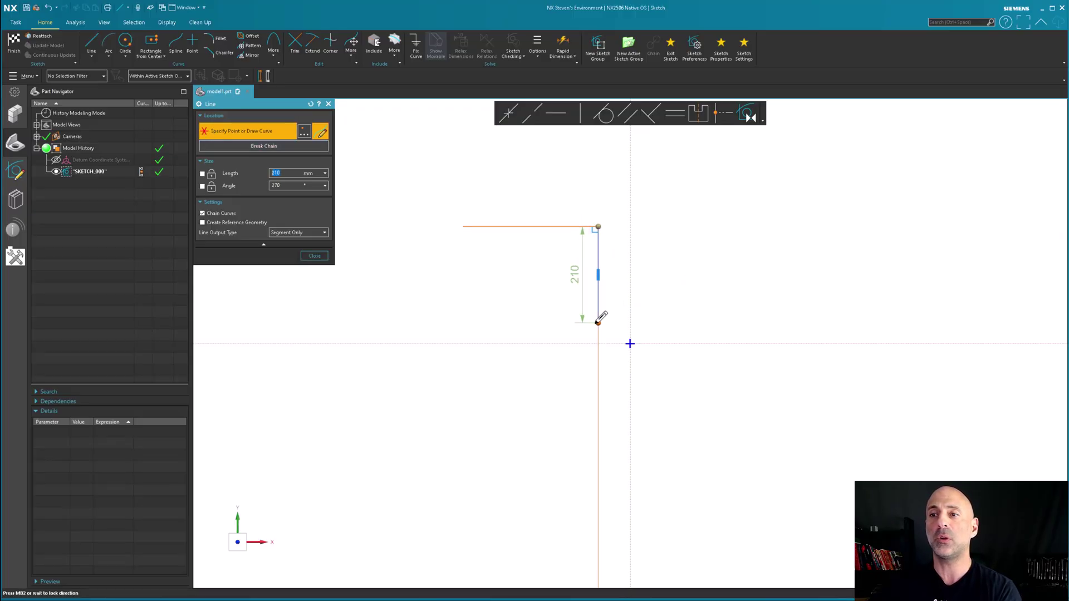
click(599, 322)
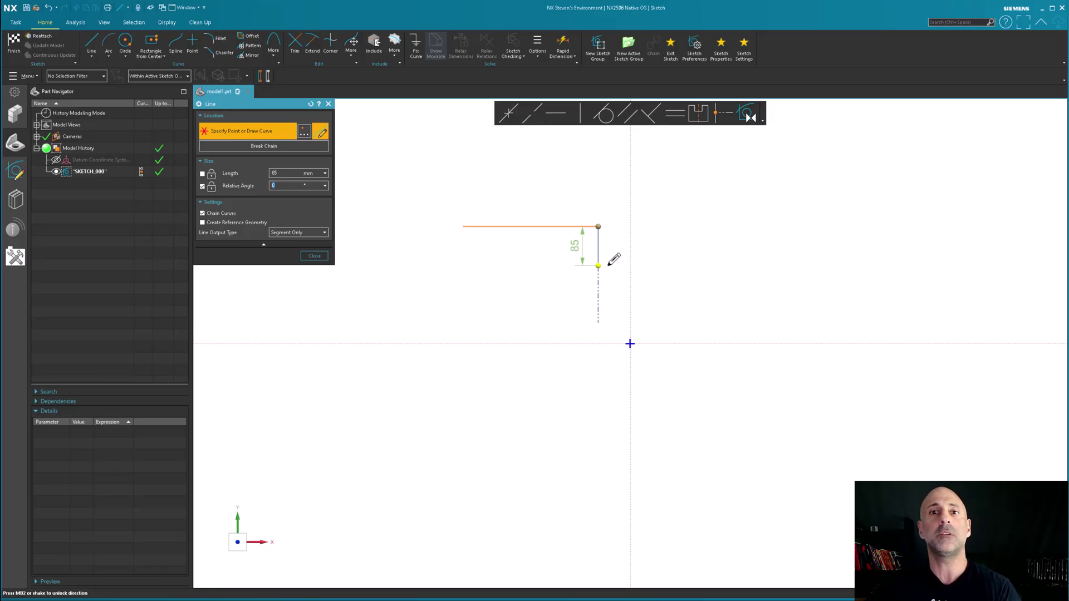
click(598, 411)
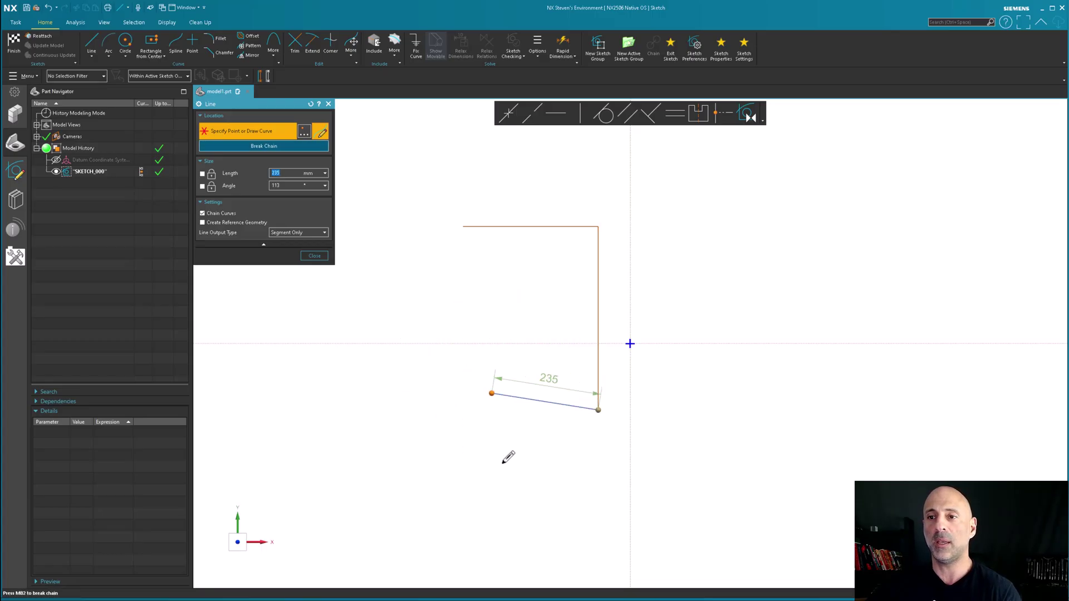
Set Line Output Type to Add Infinite Line and place the 310 mm bottom edge.
click(296, 233)
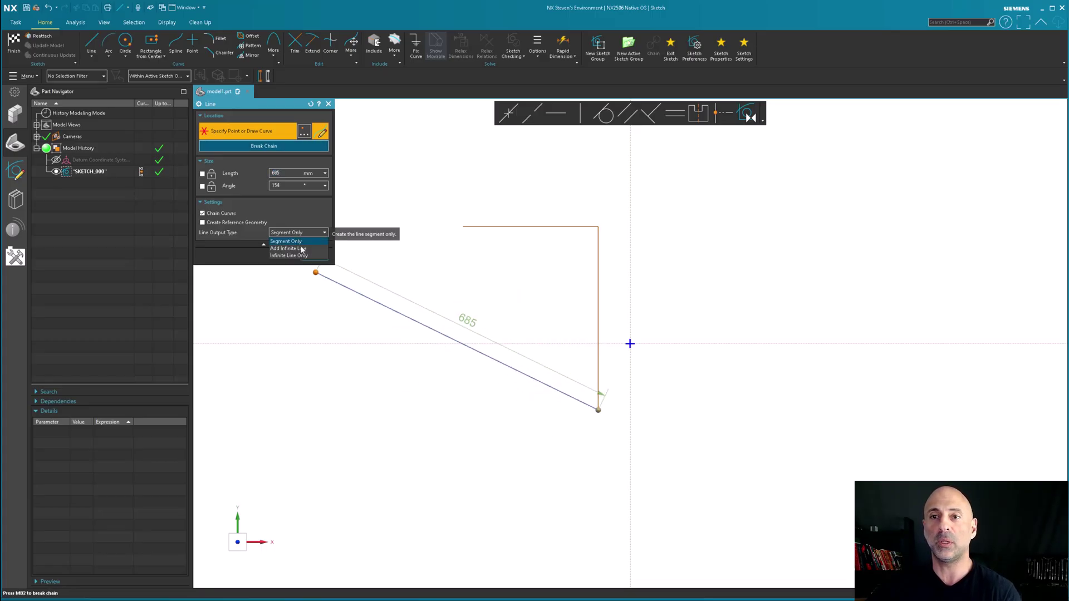
click(298, 249)
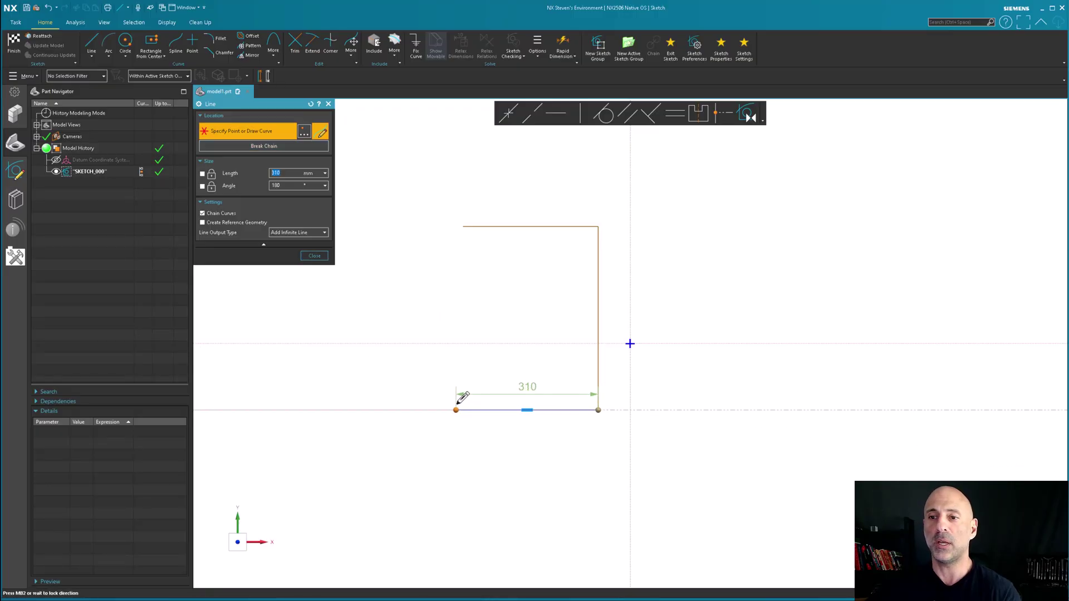
click(458, 402)
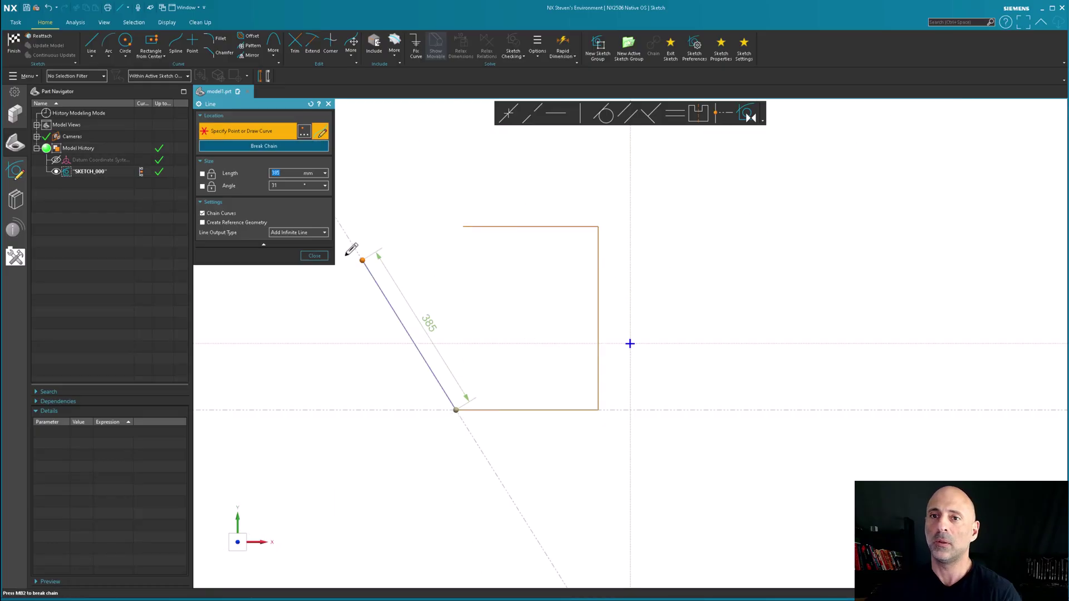
Switch Line Output Type from Add Infinite Line back to Segment Only.
click(306, 232)
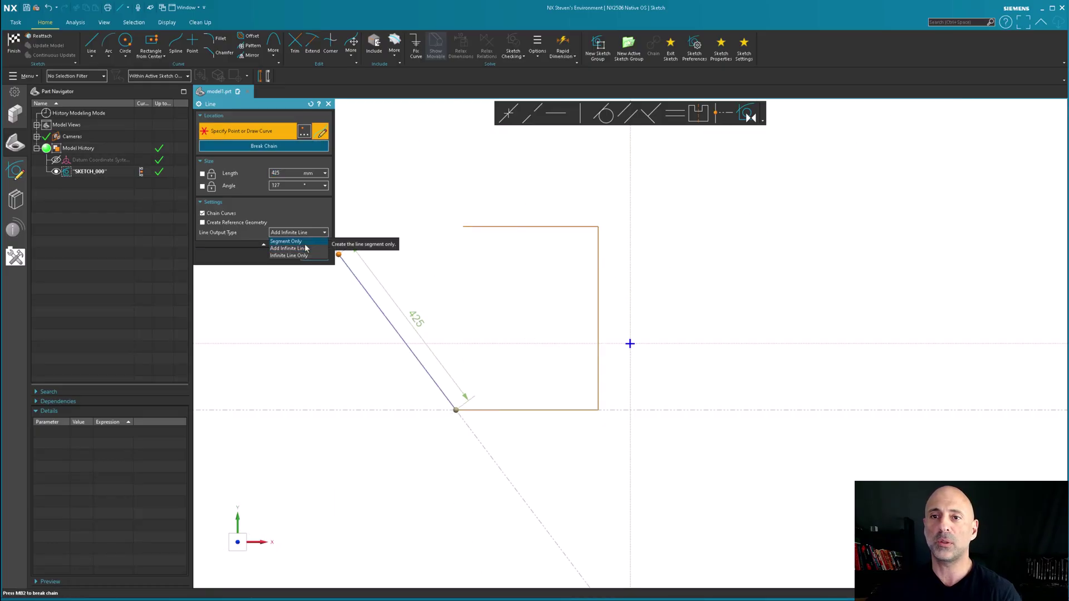
click(304, 241)
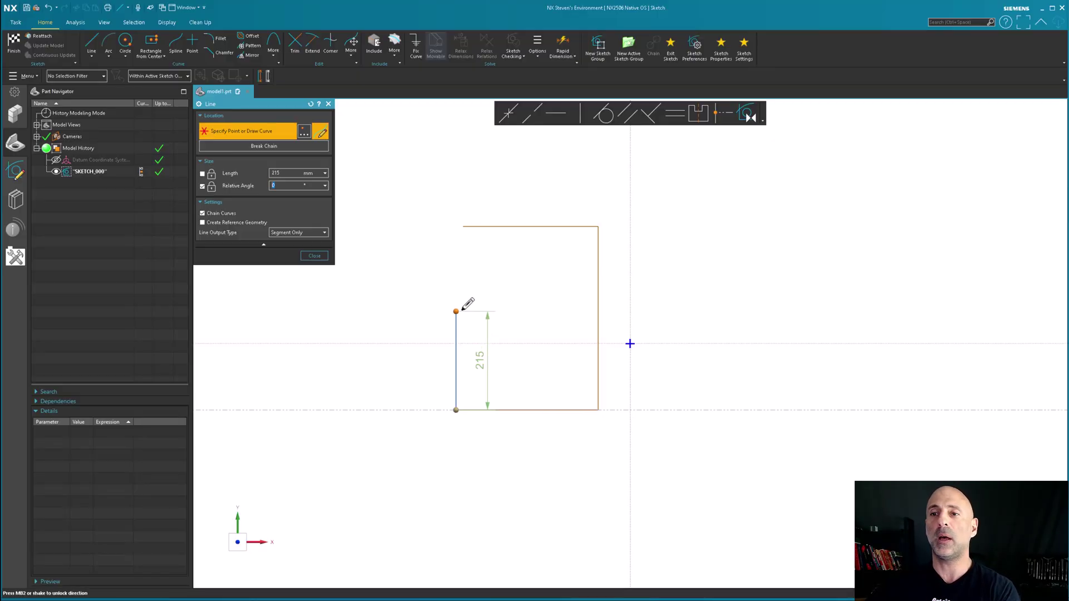
Bring up the Line tool's quick options menu at the lower-left corner's line end.
right_click(463, 309)
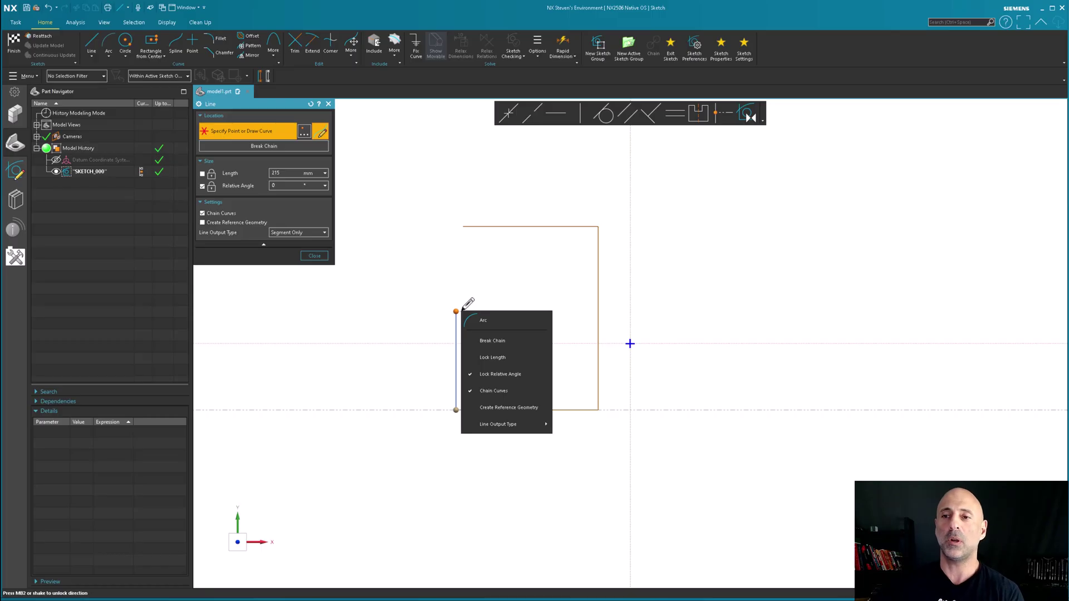
Switch the chain to arc mode, previewing an R185 arc up from the lower-left corner.
click(472, 320)
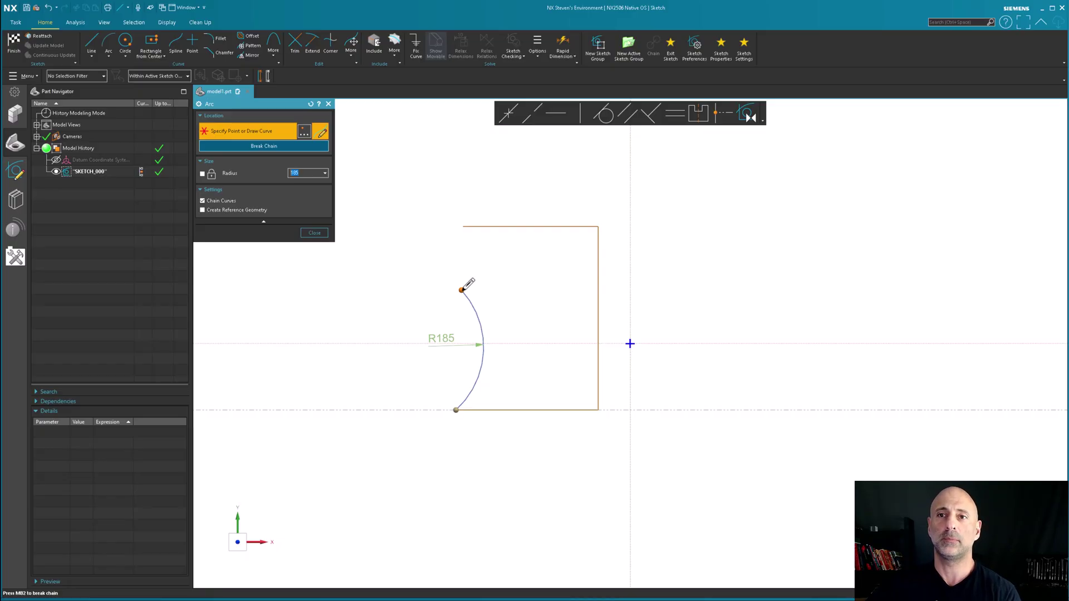
right_click(462, 290)
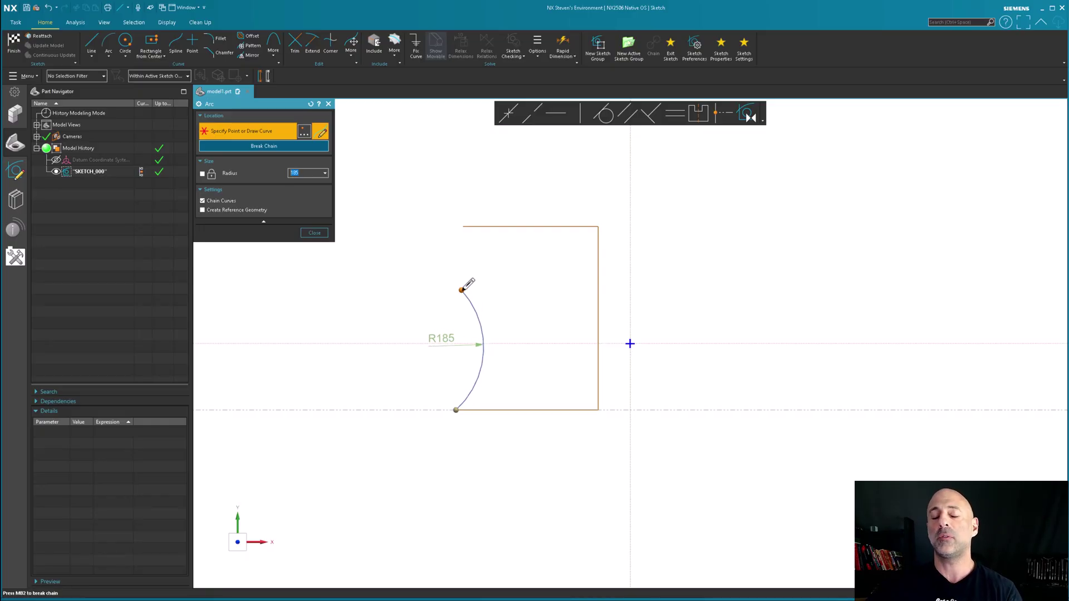
right_click(463, 289)
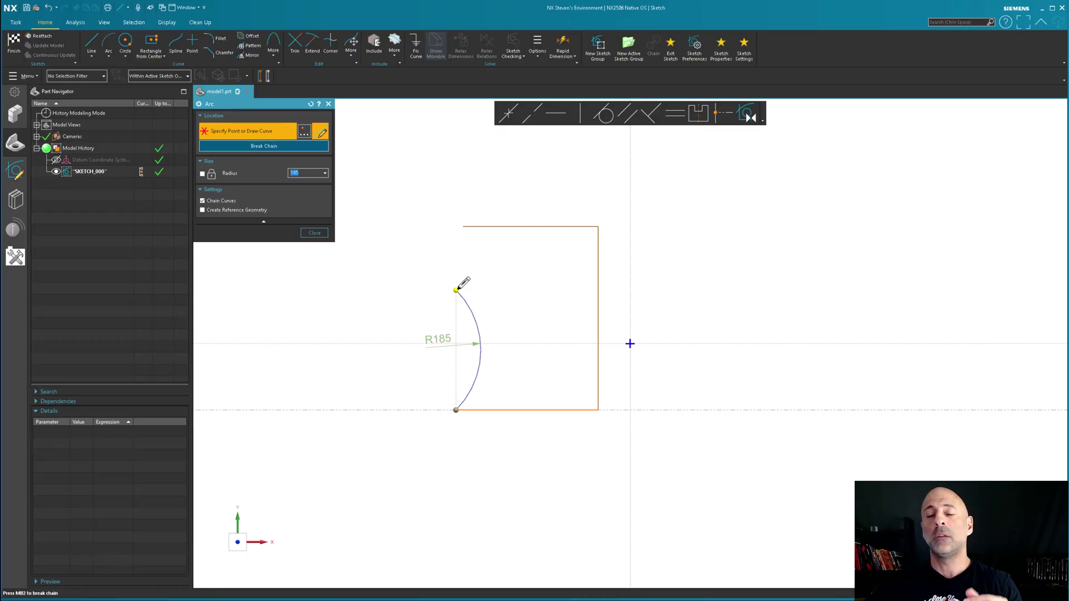
right_click(456, 289)
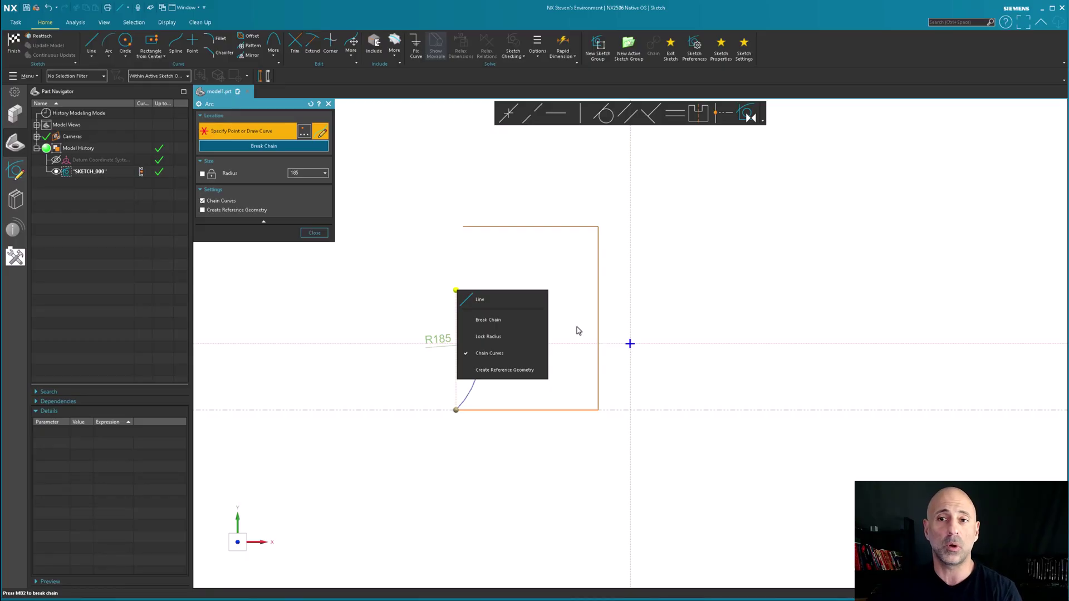
Switch the chain back to lines and browse the Line Output Type submenu, then close the menu.
click(503, 299)
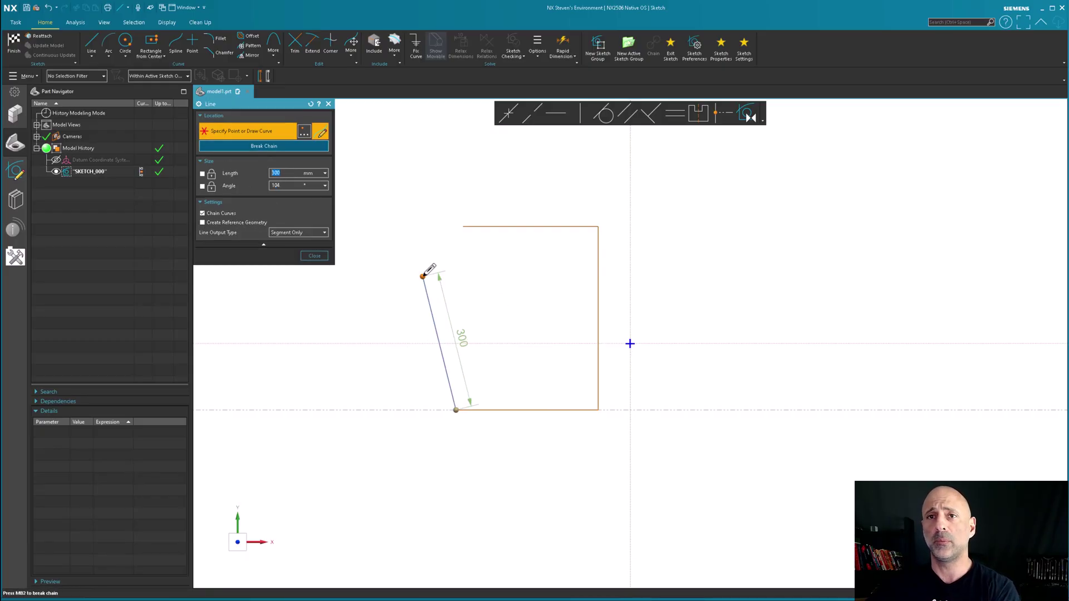
right_click(431, 301)
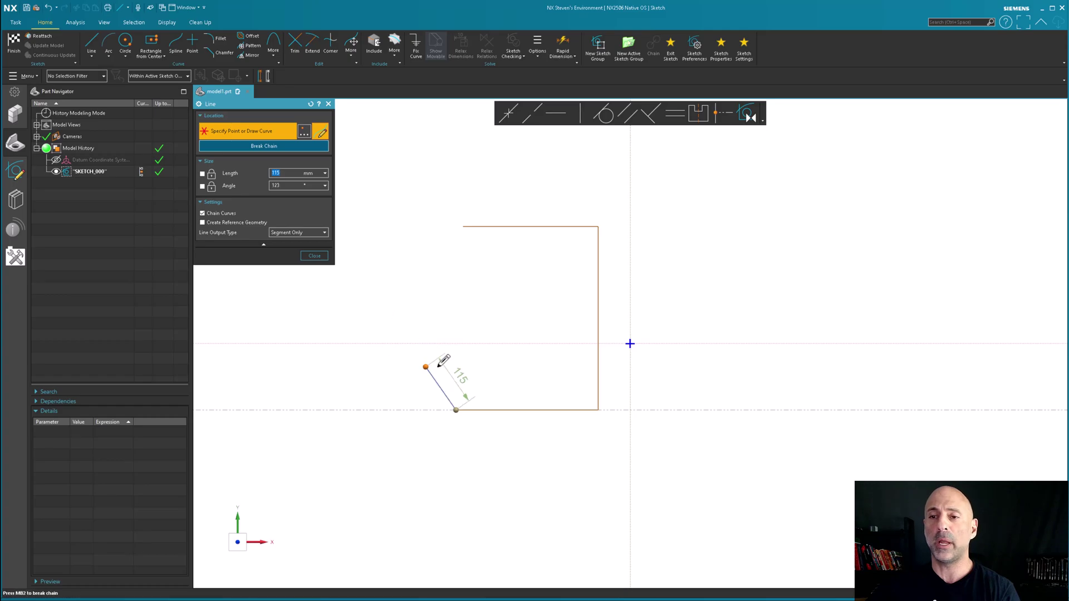
right_click(412, 324)
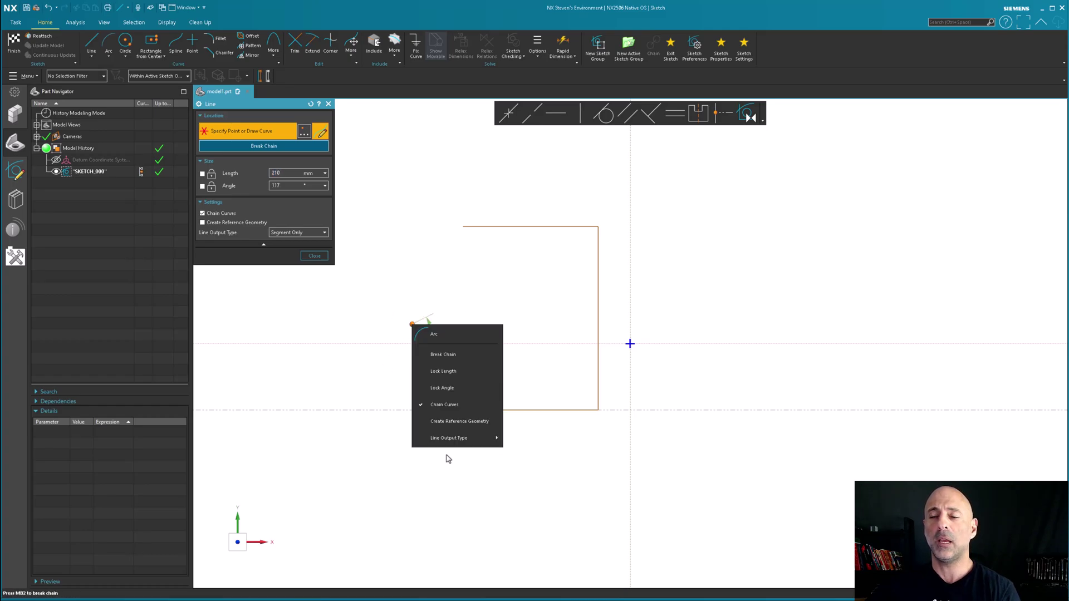
mouse_move(500, 443)
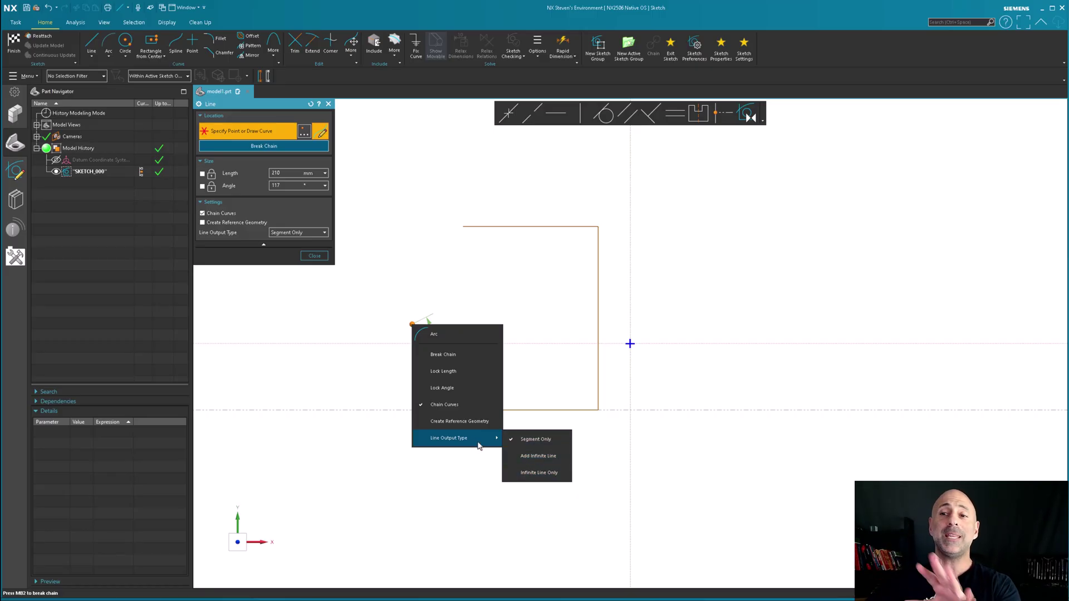
click(440, 298)
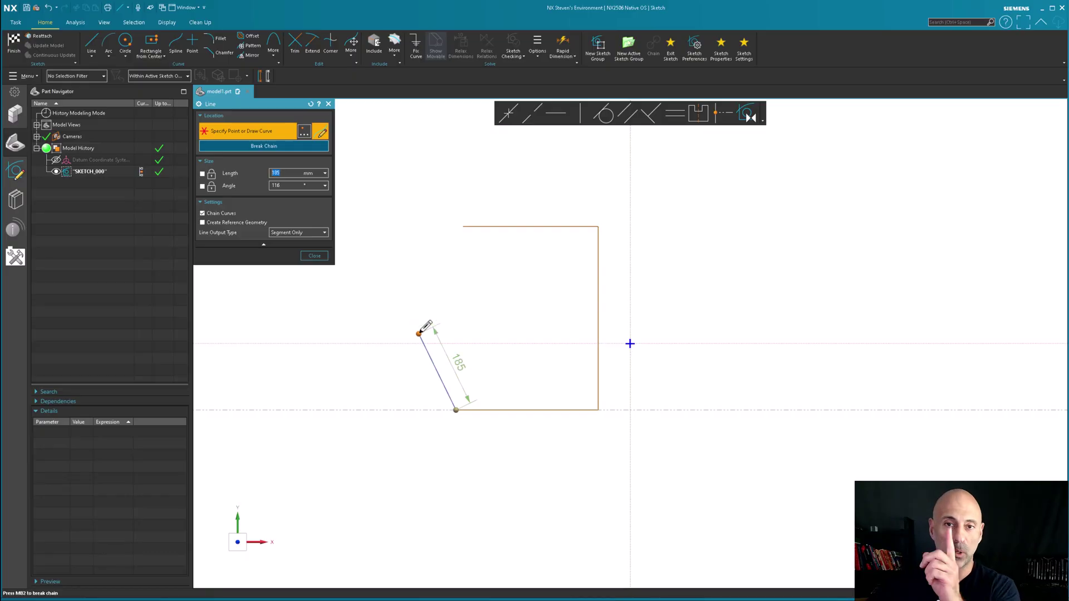
Turn off Lock Relative Angle and end the slanted left edge at the top-left corner.
right_click(419, 305)
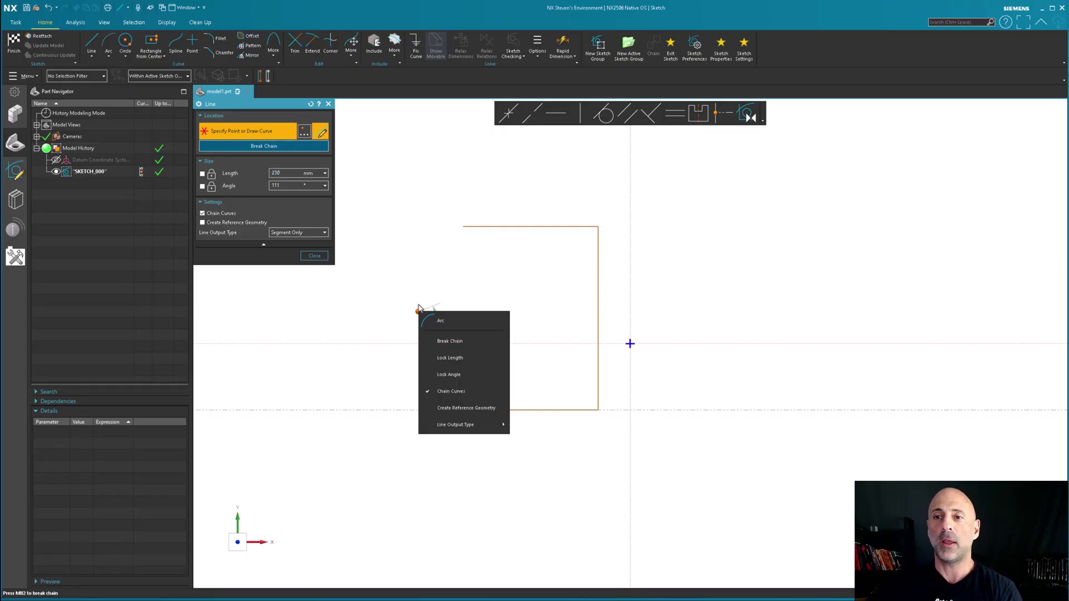
right_click(452, 289)
right_click(546, 277)
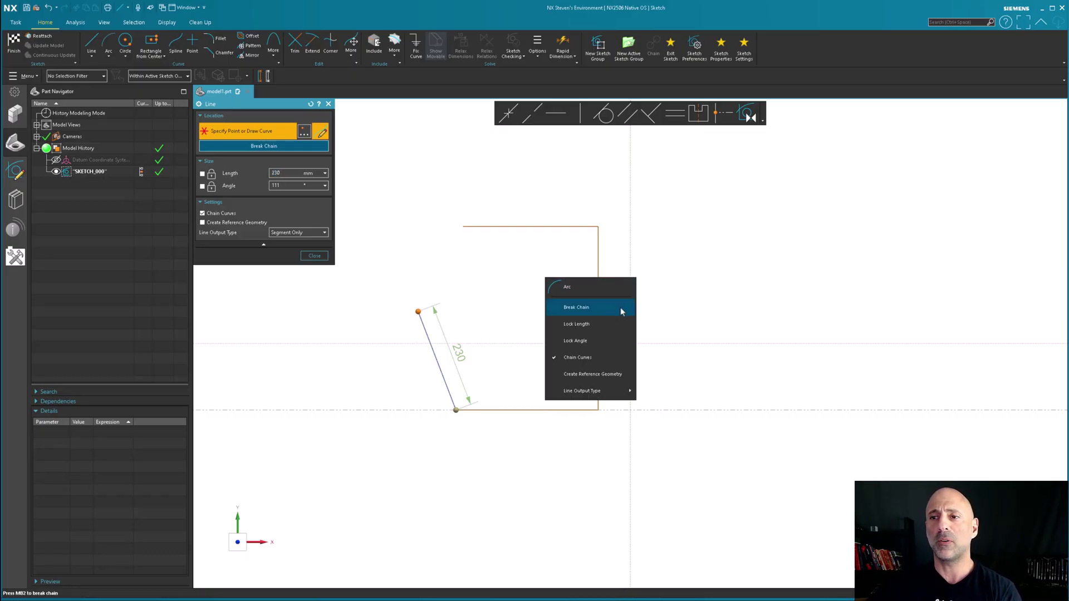
right_click(677, 309)
right_click(782, 254)
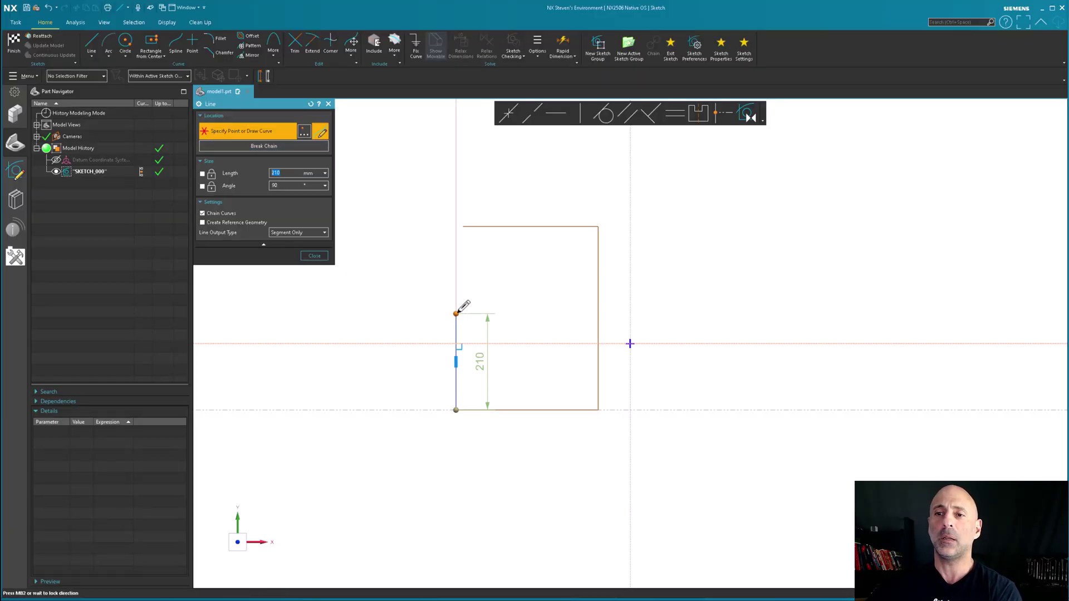
click(456, 313)
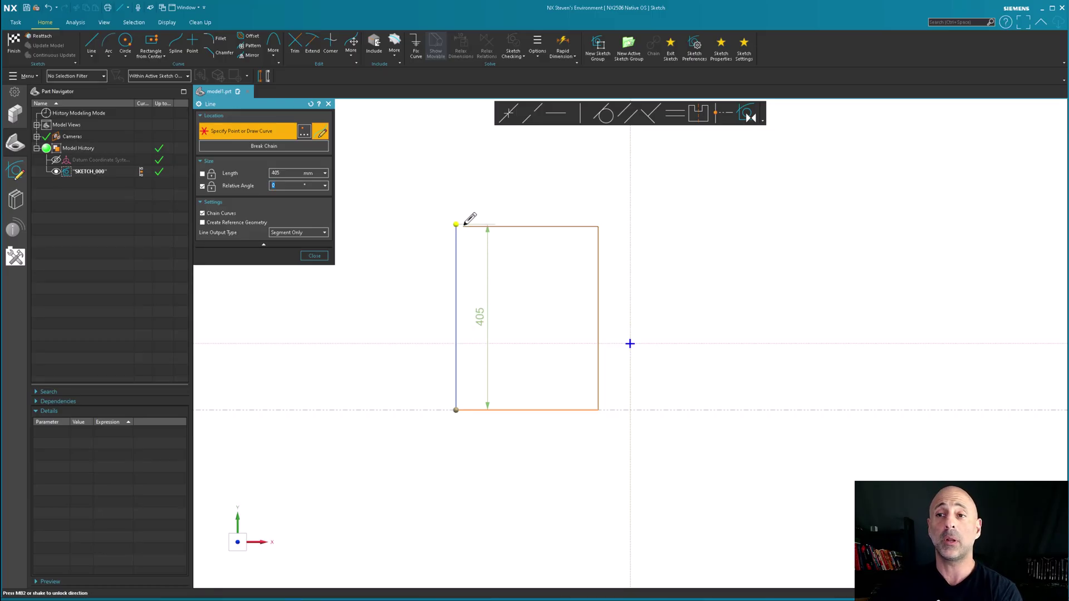
right_click(456, 299)
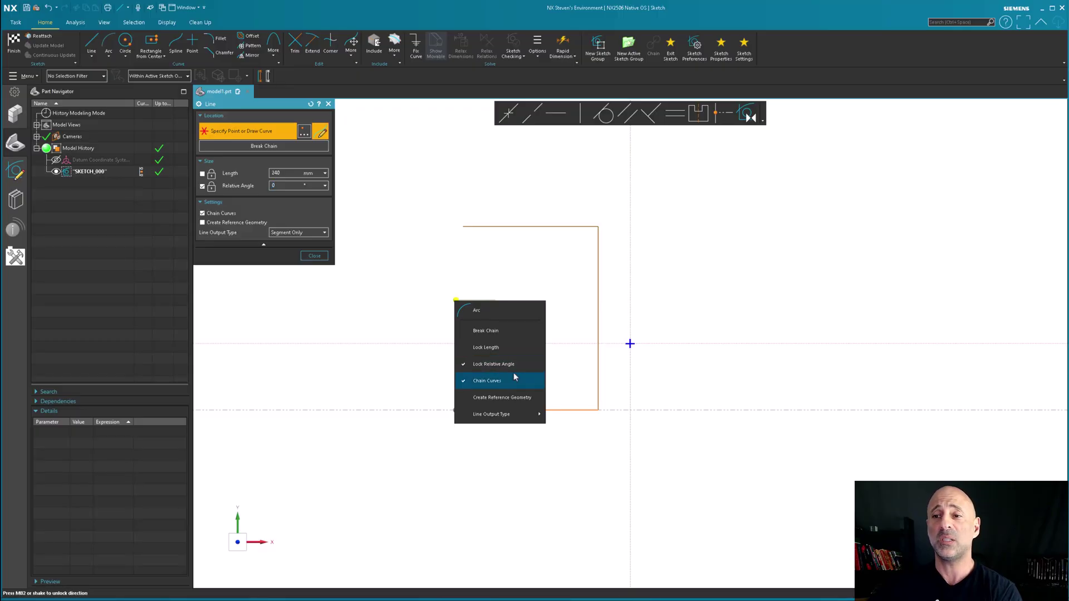
click(483, 364)
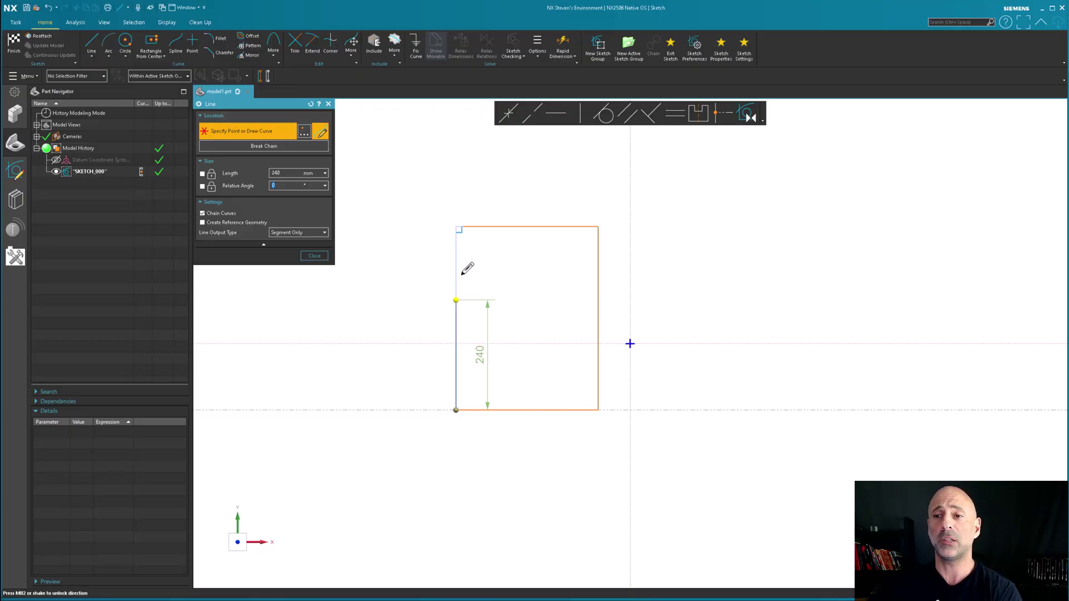
click(464, 224)
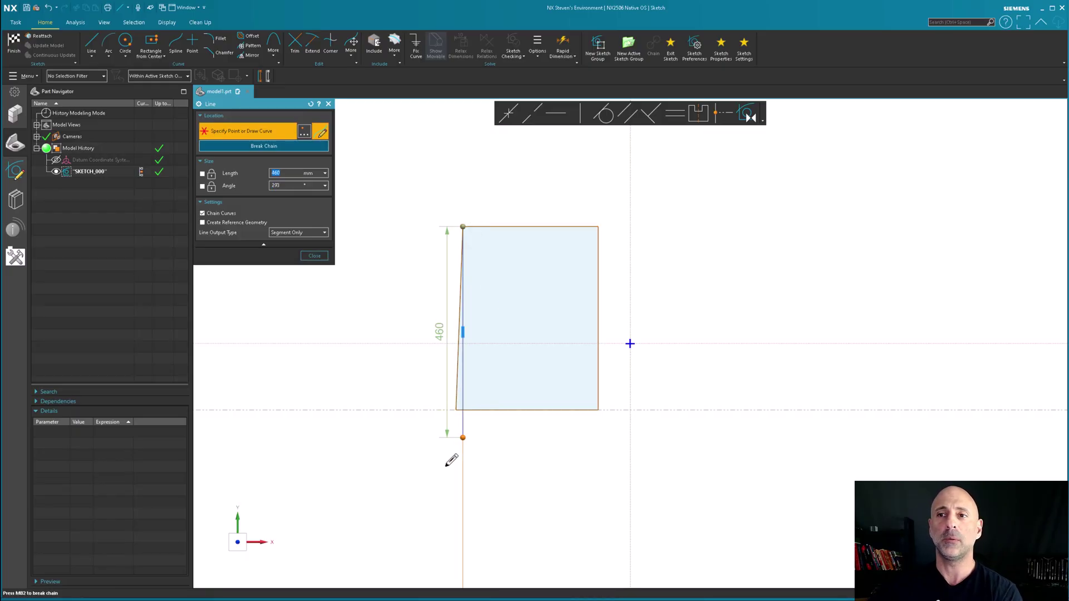
Break the line chain and uncheck Chain Curves so new lines start independently of the profile.
click(255, 147)
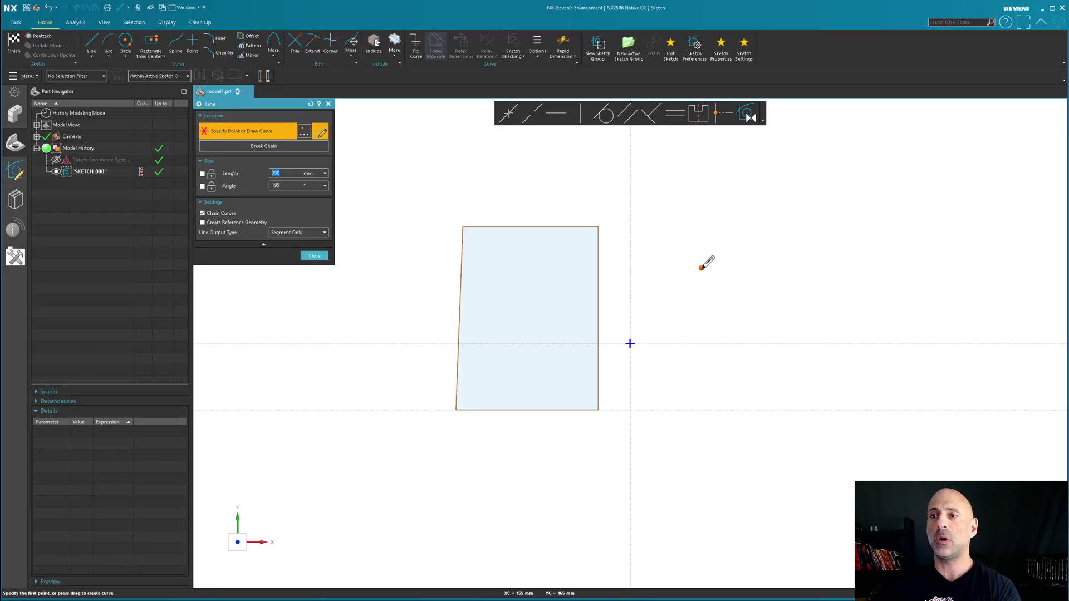
click(215, 215)
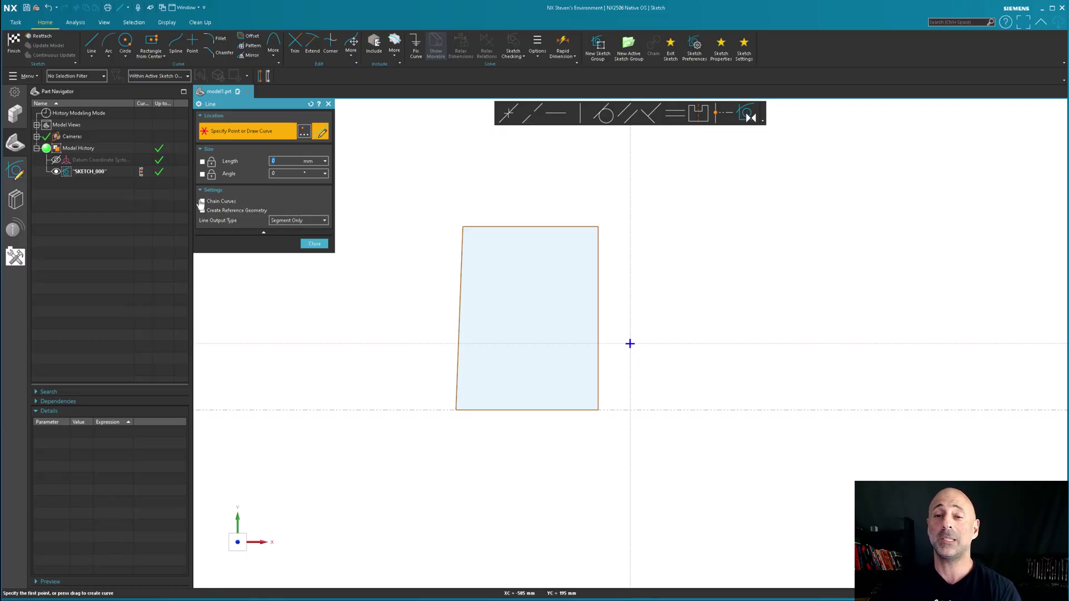
Draw two separate slanted lines right of the profile, the second about 530 mm long.
click(683, 215)
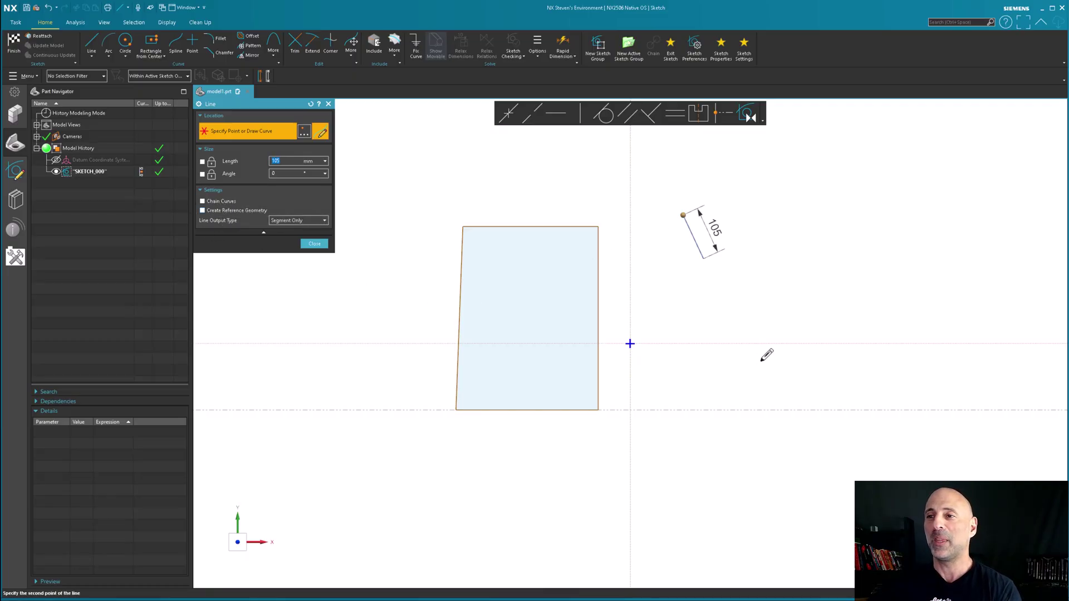
click(784, 389)
click(844, 176)
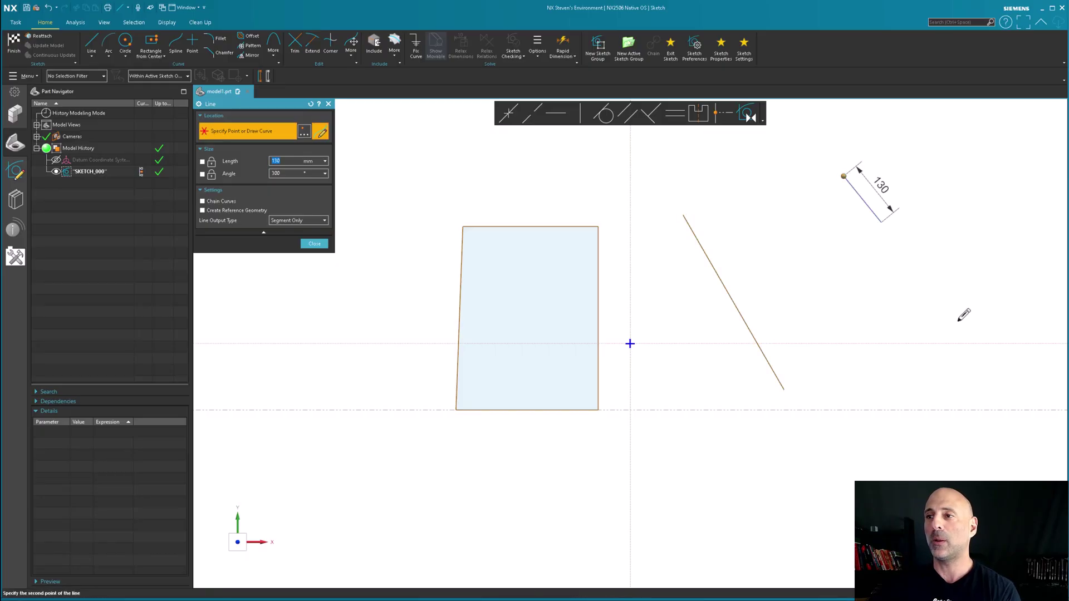
click(980, 378)
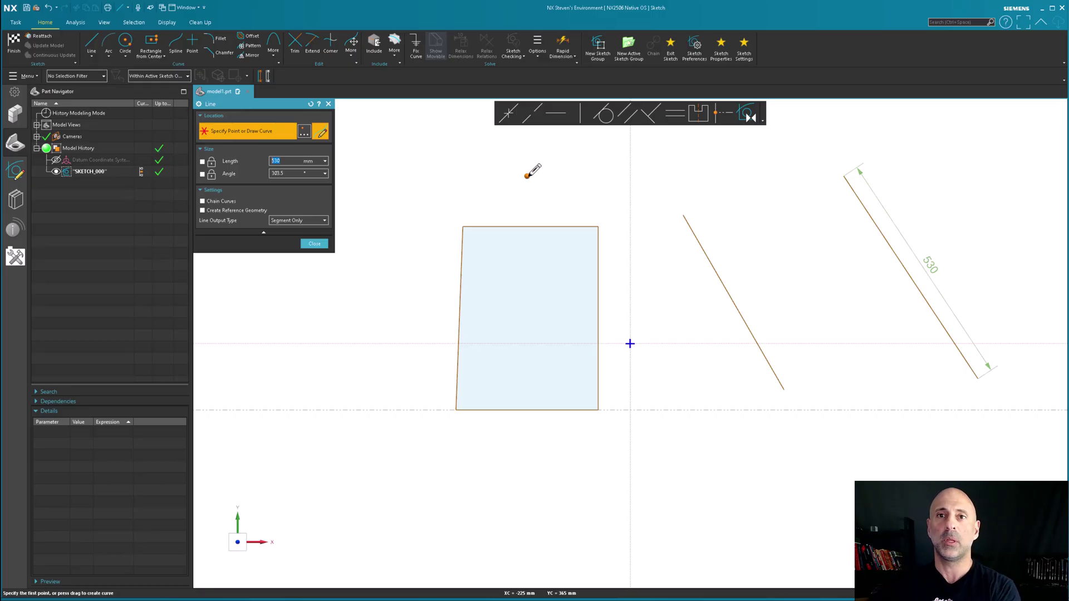
scroll(728, 214, up, 2)
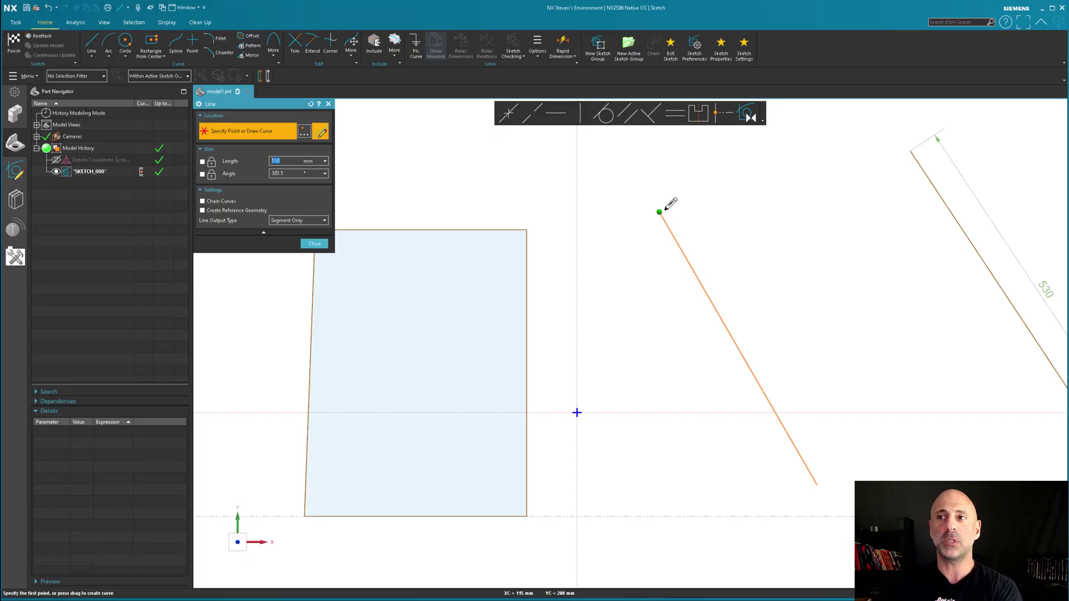
Start a line at the top of the left slanted line and unlock its relative angle.
click(660, 211)
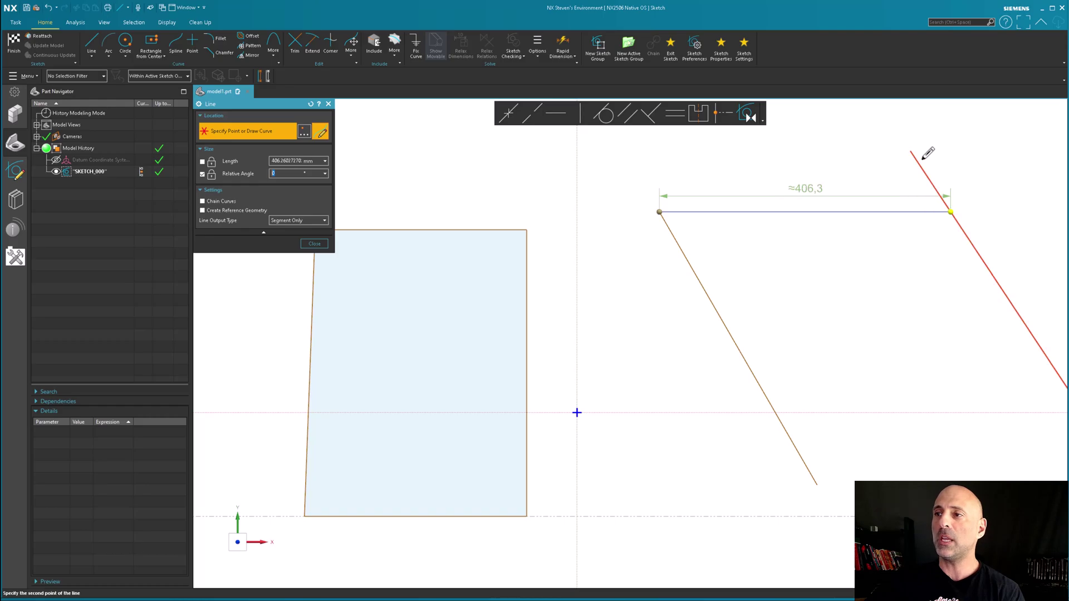
right_click(846, 182)
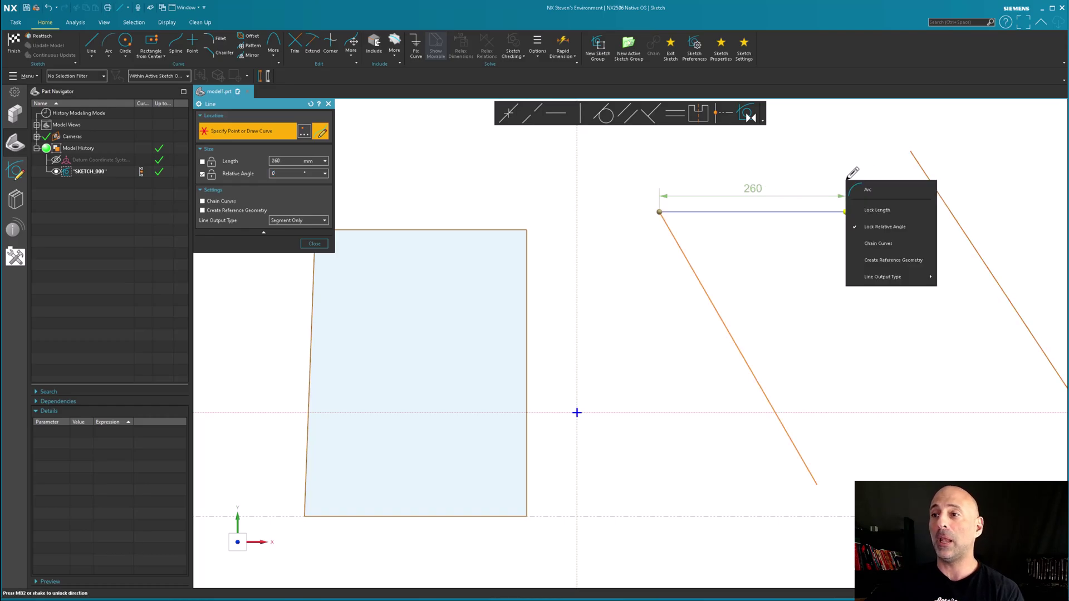
click(881, 227)
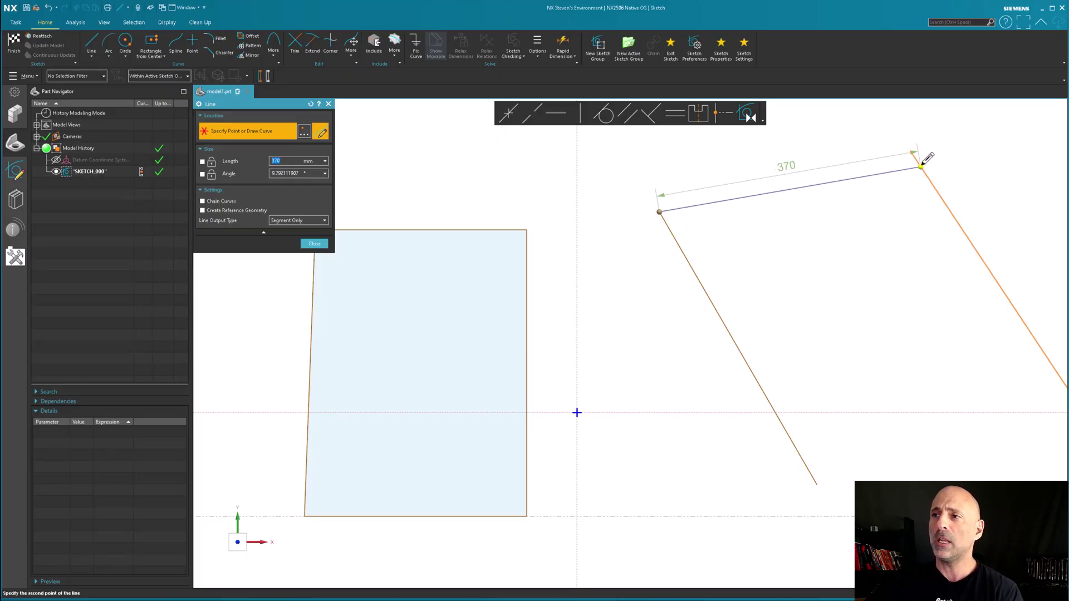
Cancel the unfinished connecting line and square the view back to the sketch plane.
scroll(919, 151, down, 2)
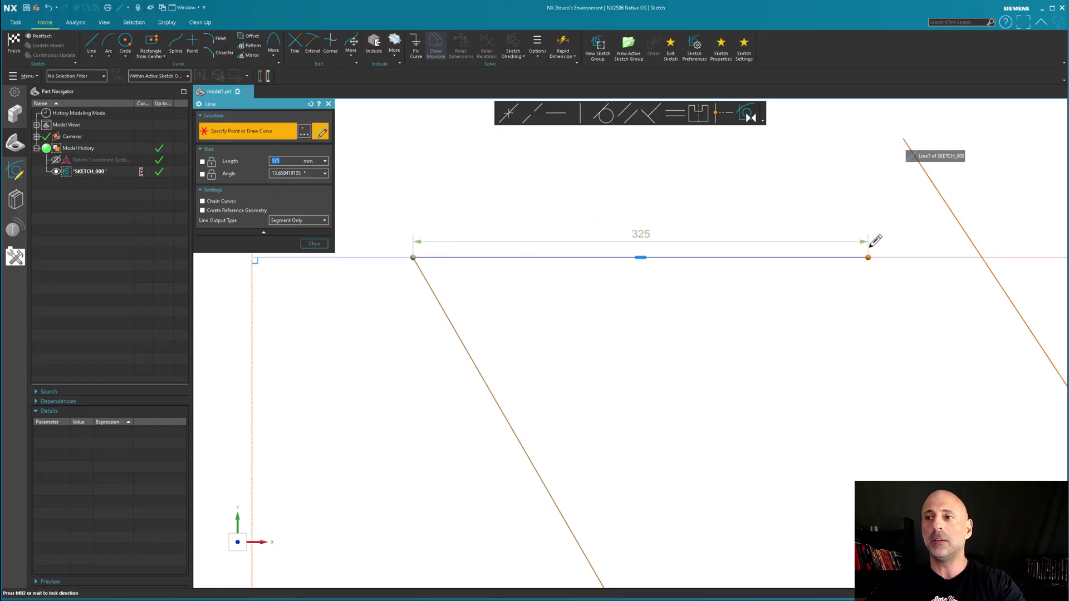
scroll(872, 256, down, 2)
middle_drag(820, 236, 817, 291)
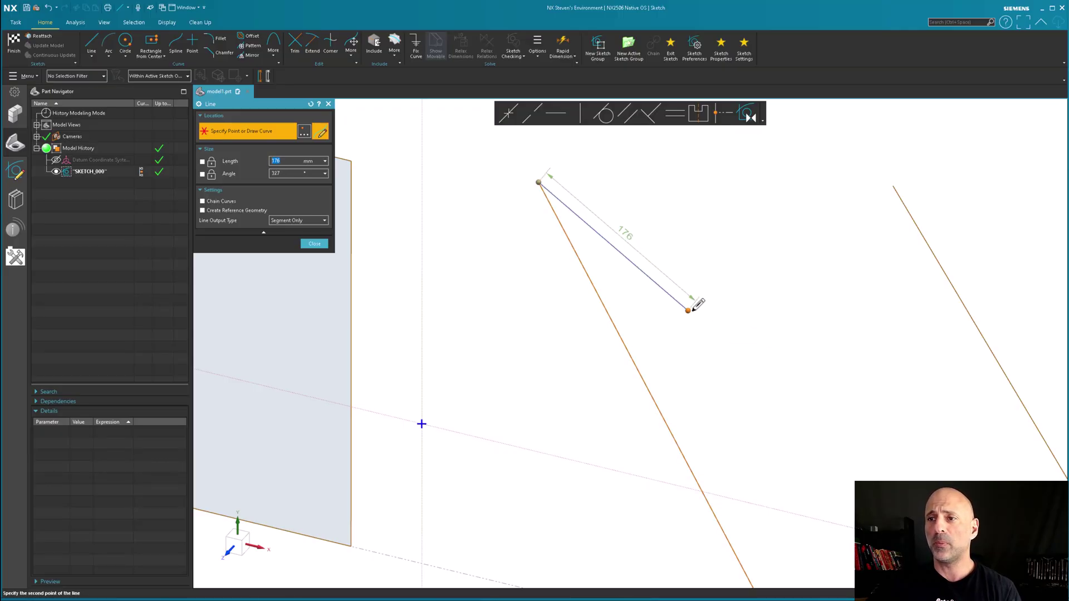
click(314, 244)
key(shift+F8)
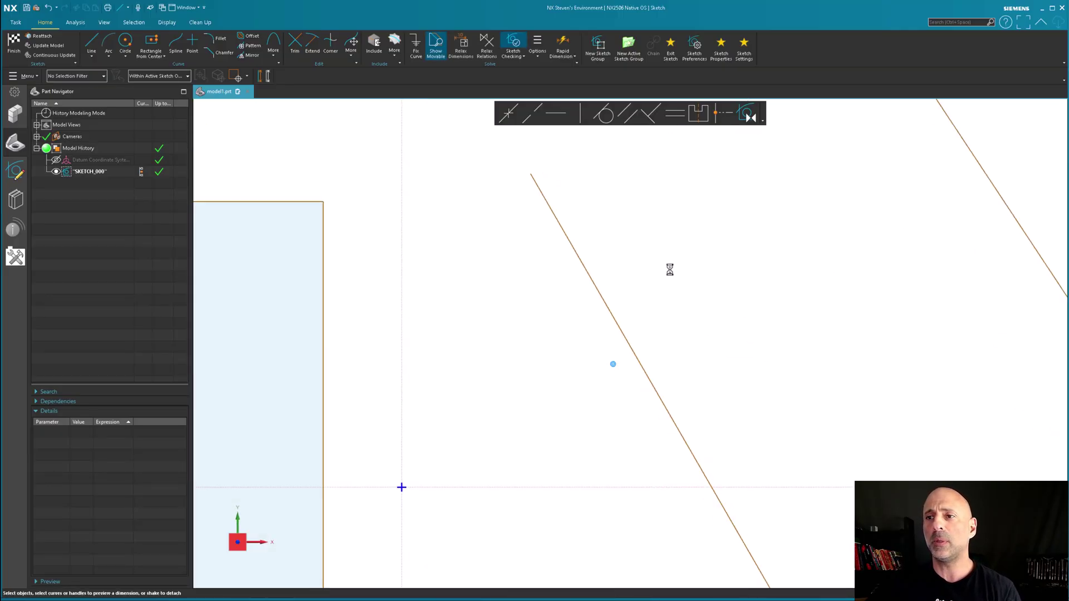
Draw a roughly 390 mm line from partway along the left slanted line to the right one.
click(91, 43)
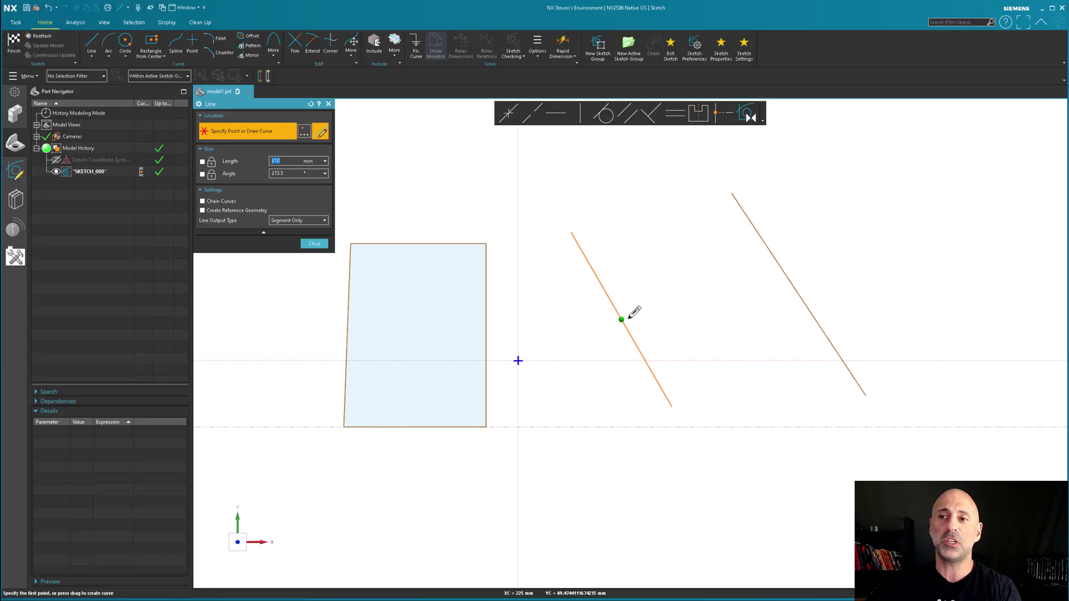
click(628, 318)
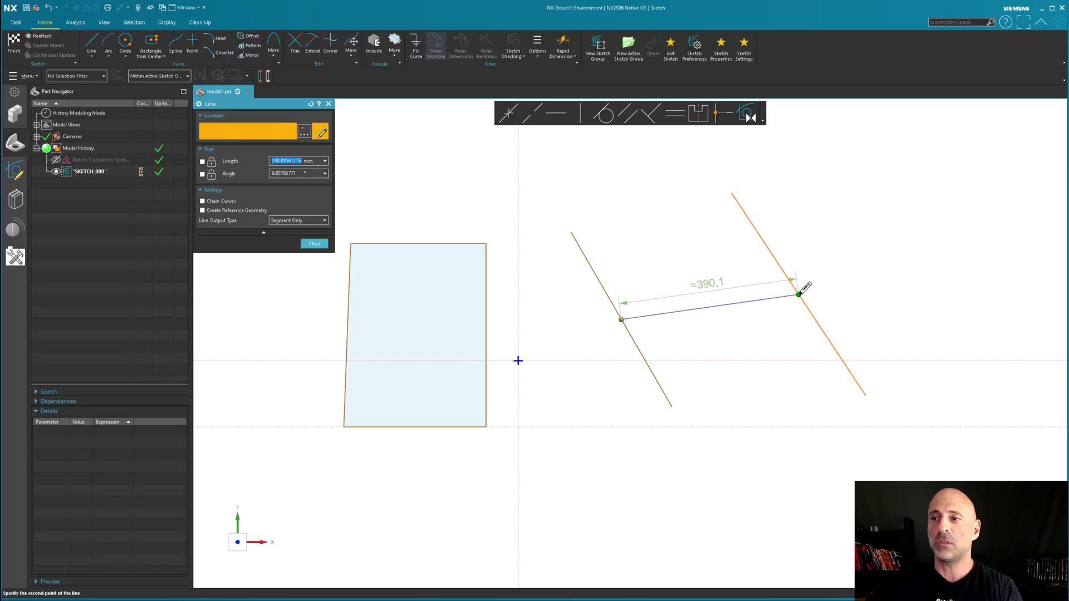
click(797, 293)
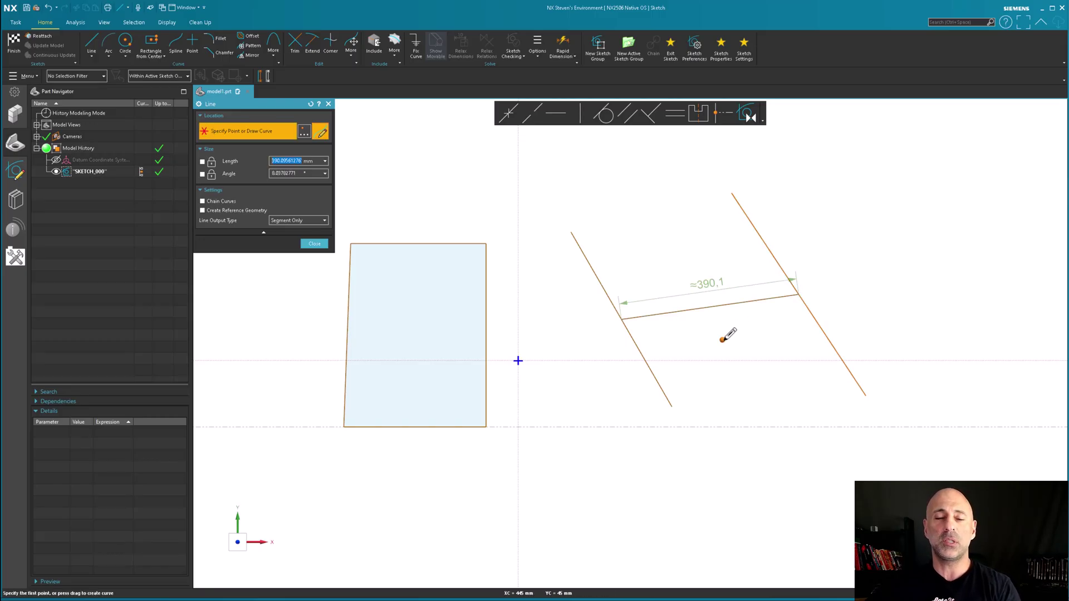